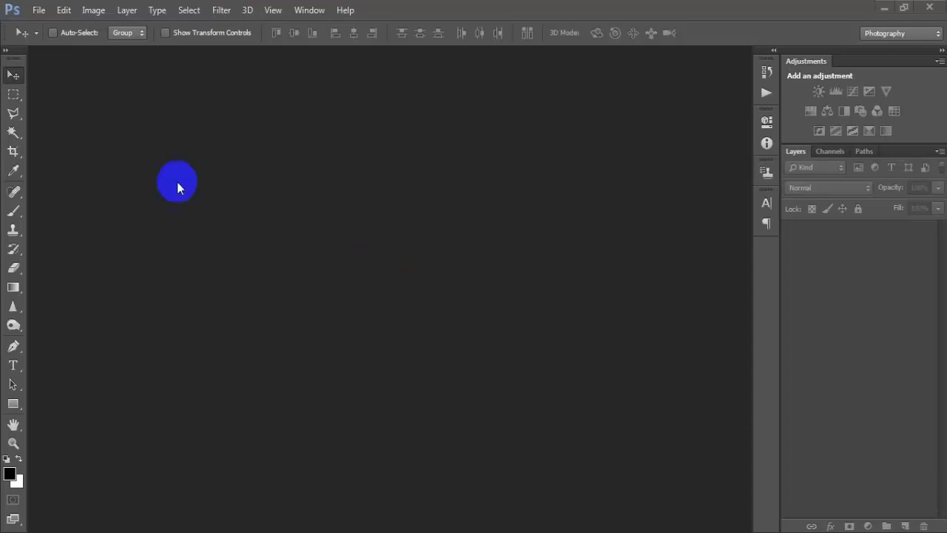
# Open the portrait photo 0001 (1).jpg and dock its window as a workspace tab
pyautogui.click(38, 11)
pyautogui.click(46, 42)
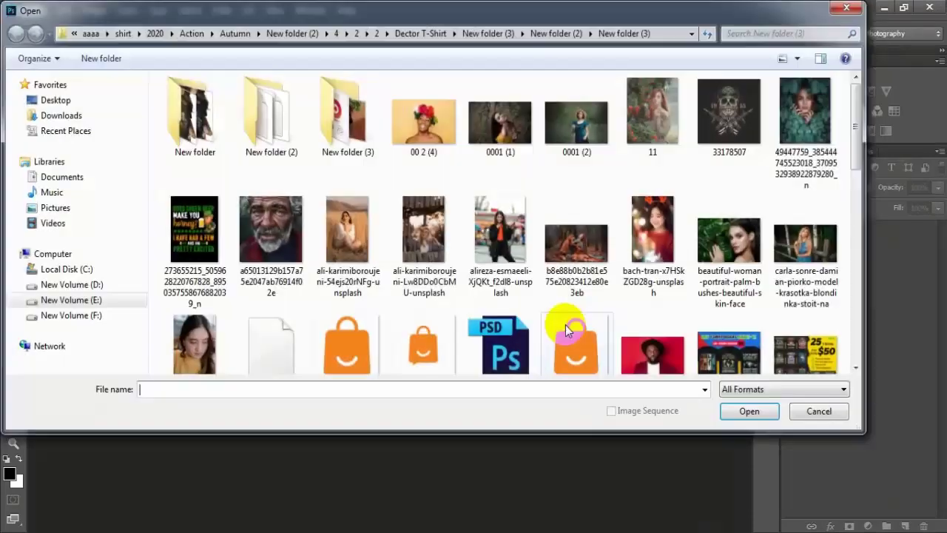
pyautogui.click(497, 150)
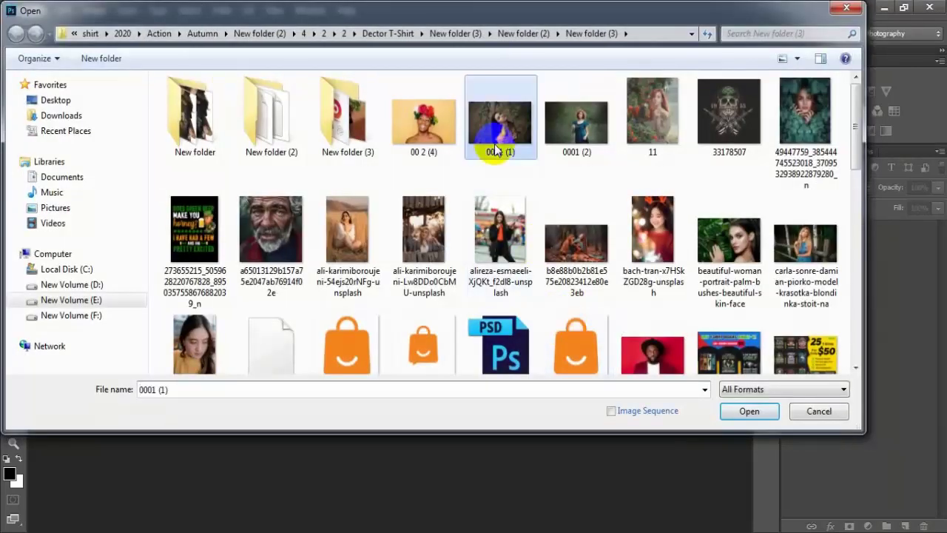
pyautogui.click(746, 412)
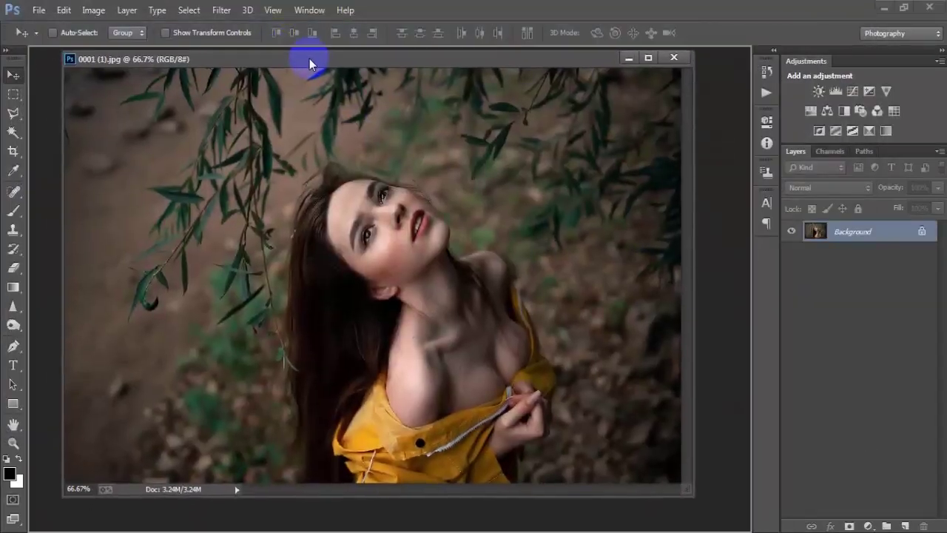
pyautogui.moveTo(275, 48); pyautogui.dragTo(311, 57)
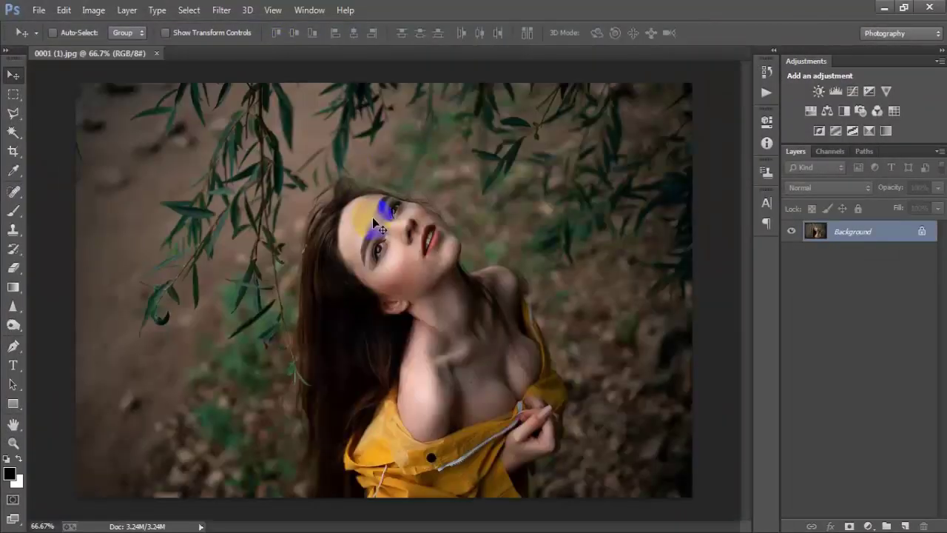
# Zoom out, then add a Channel Mixer layer with Blue output at Green 100, Blue 0
pyautogui.hotkey('ctrl', '-')
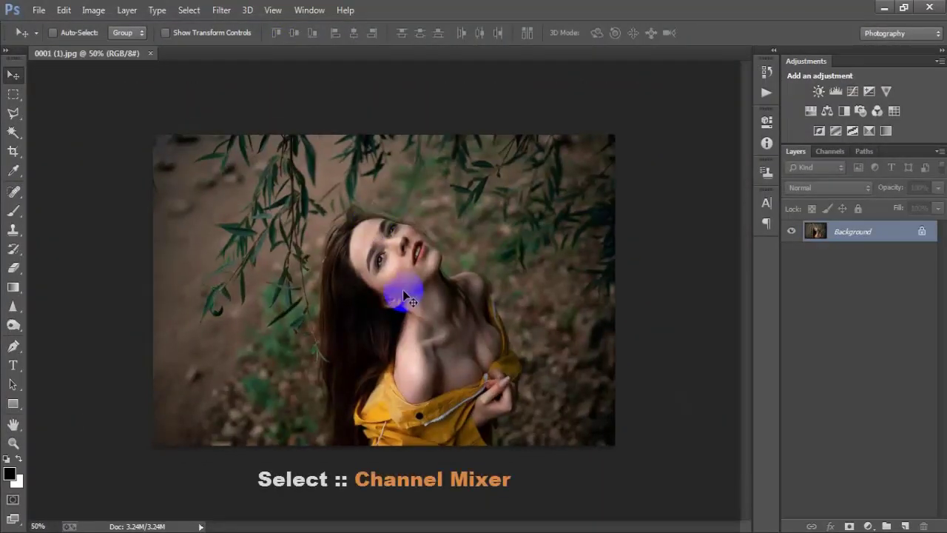
pyautogui.click(867, 526)
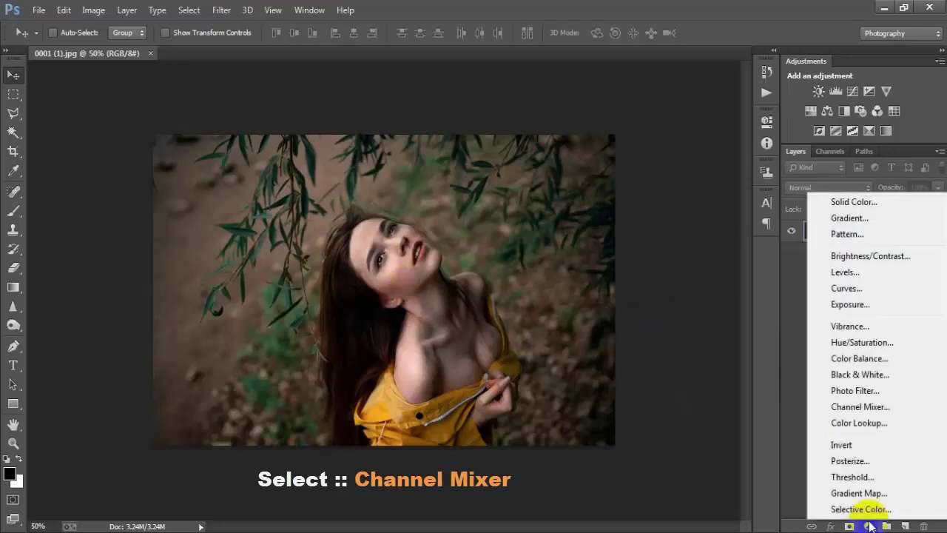
pyautogui.click(891, 408)
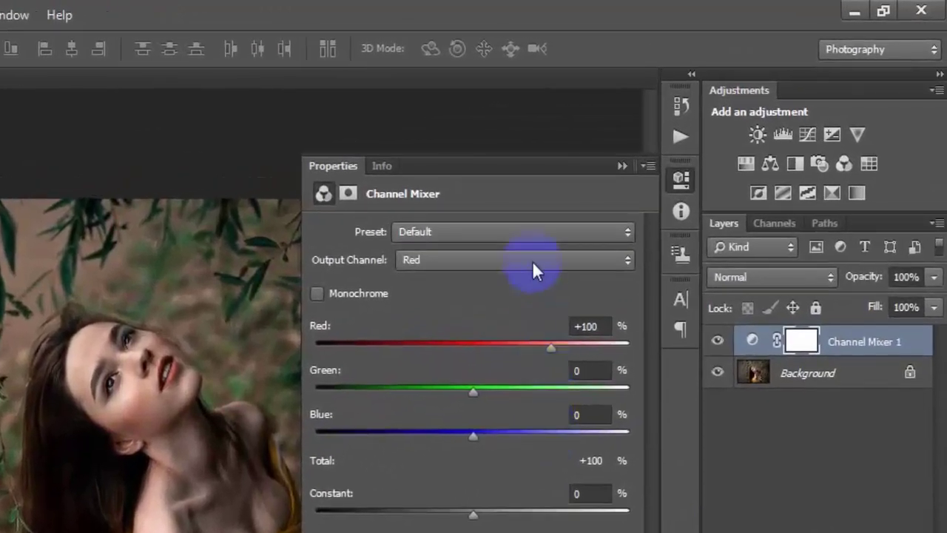
pyautogui.click(533, 263)
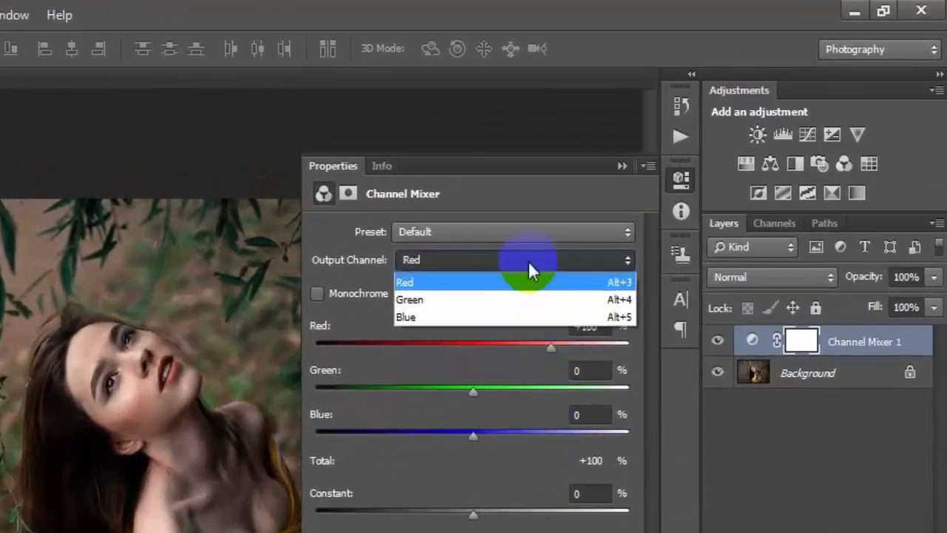
pyautogui.click(459, 318)
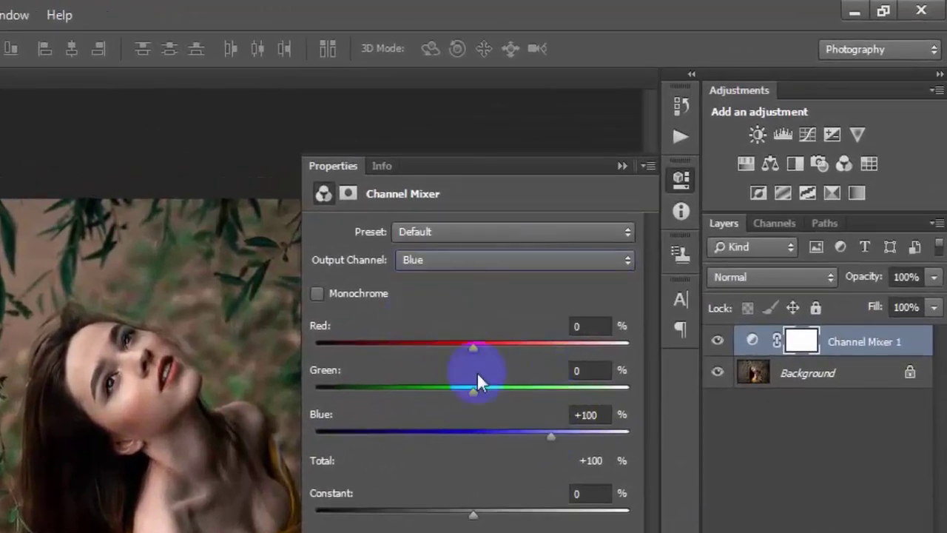
pyautogui.click(580, 326)
pyautogui.click(592, 370)
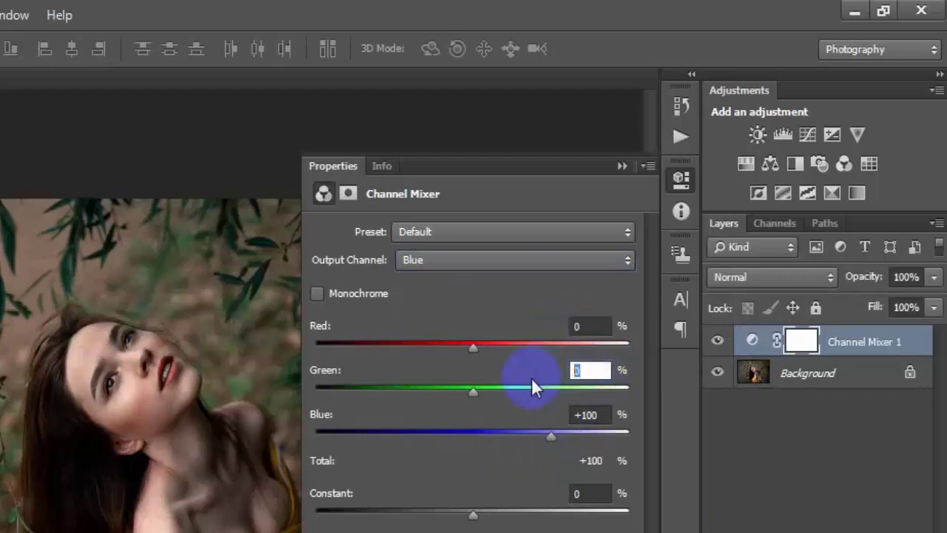
pyautogui.write('100')
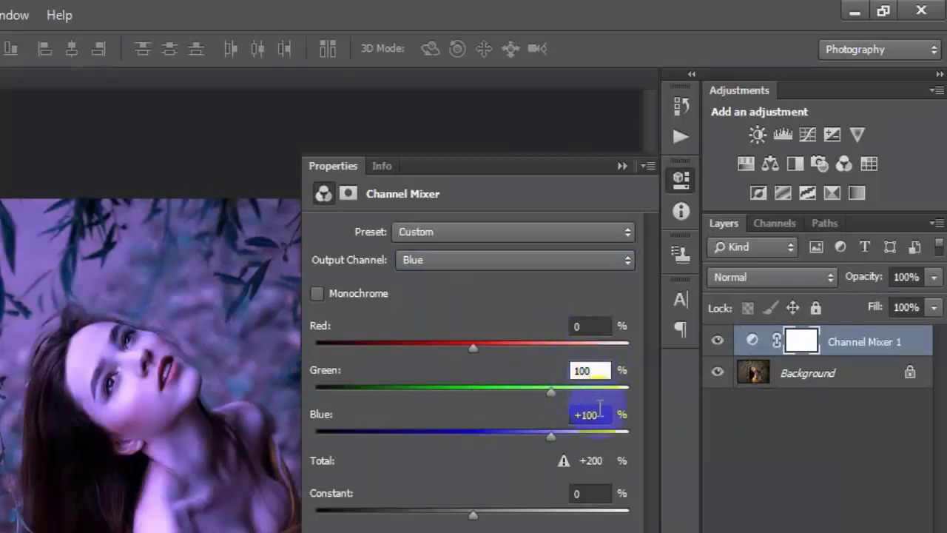
pyautogui.write('0')
pyautogui.click(593, 325)
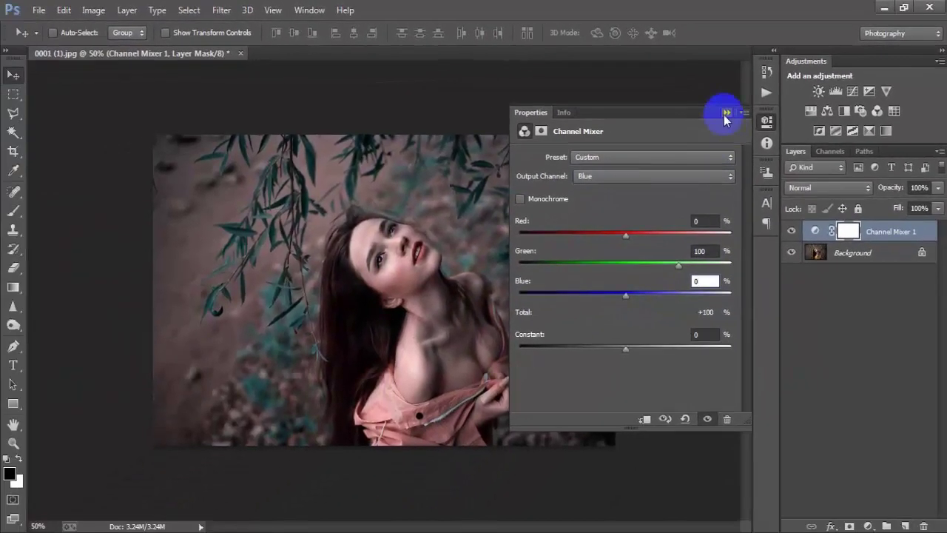
pyautogui.click(725, 113)
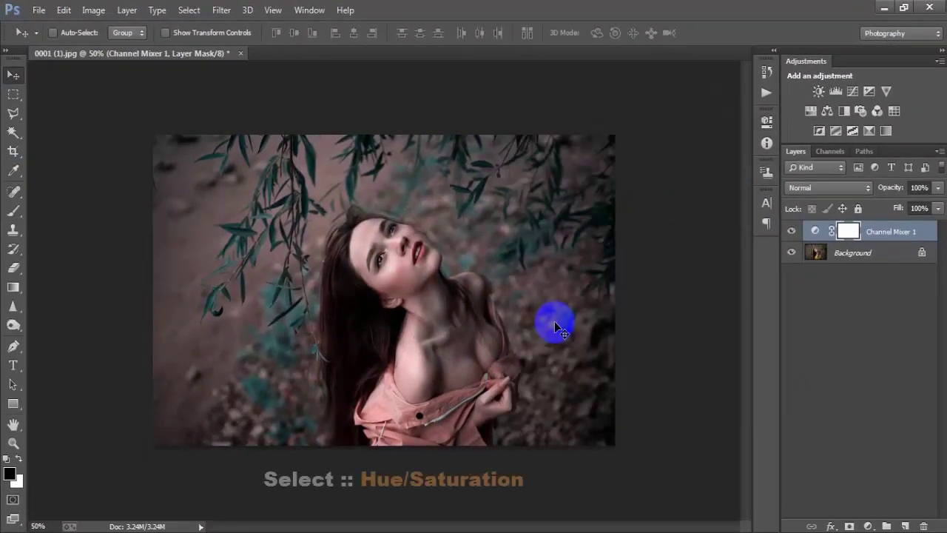
# Add a Hue/Saturation layer with the Reds at hue 5 and saturation 25
pyautogui.click(868, 525)
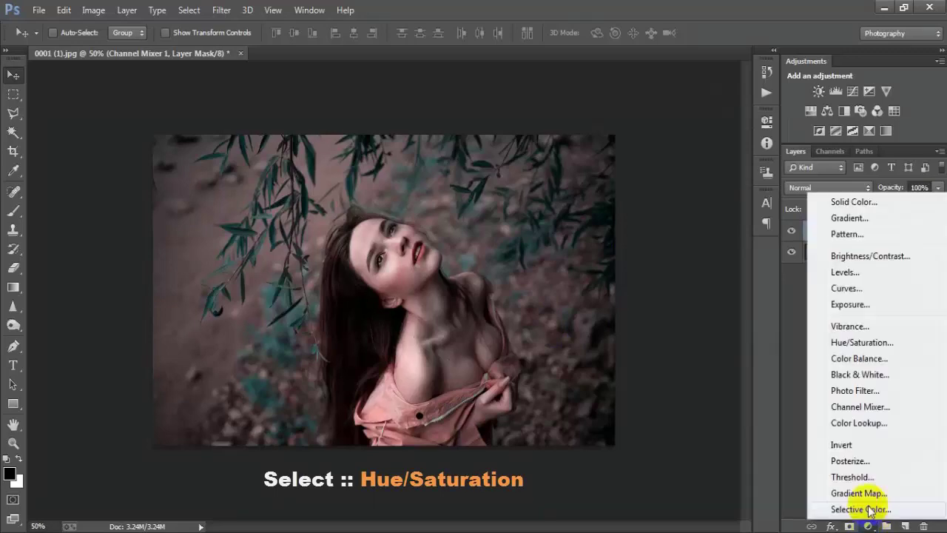
pyautogui.click(869, 345)
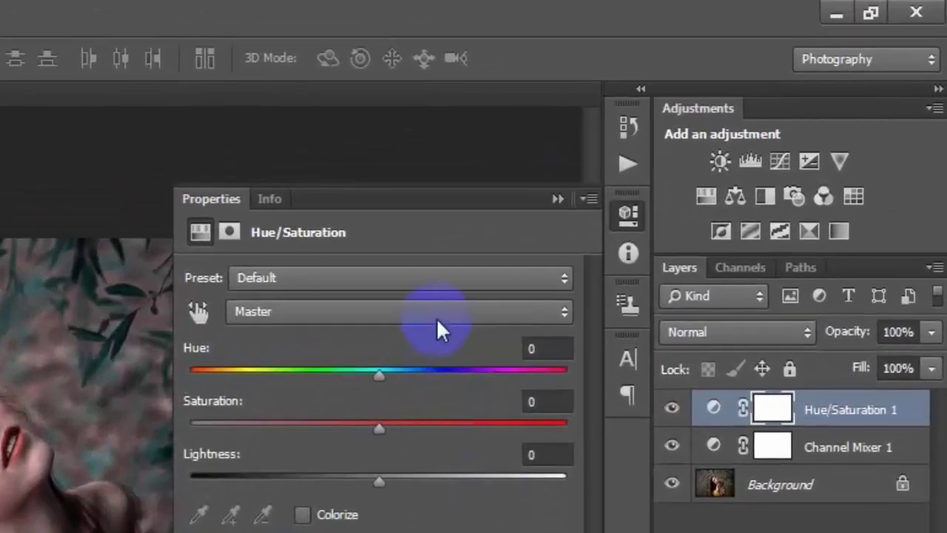
pyautogui.click(400, 312)
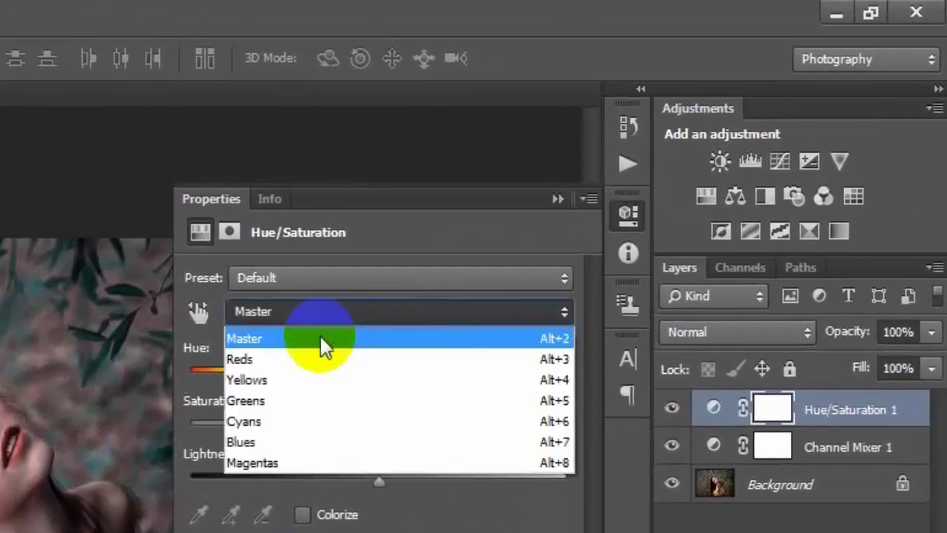
pyautogui.click(403, 362)
pyautogui.click(552, 348)
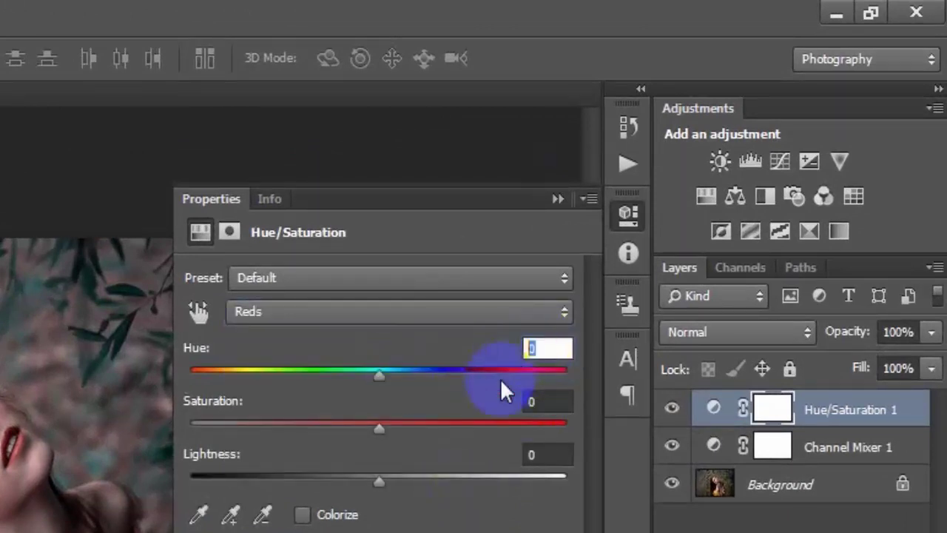
pyautogui.write('5')
pyautogui.click(546, 400)
pyautogui.write('25')
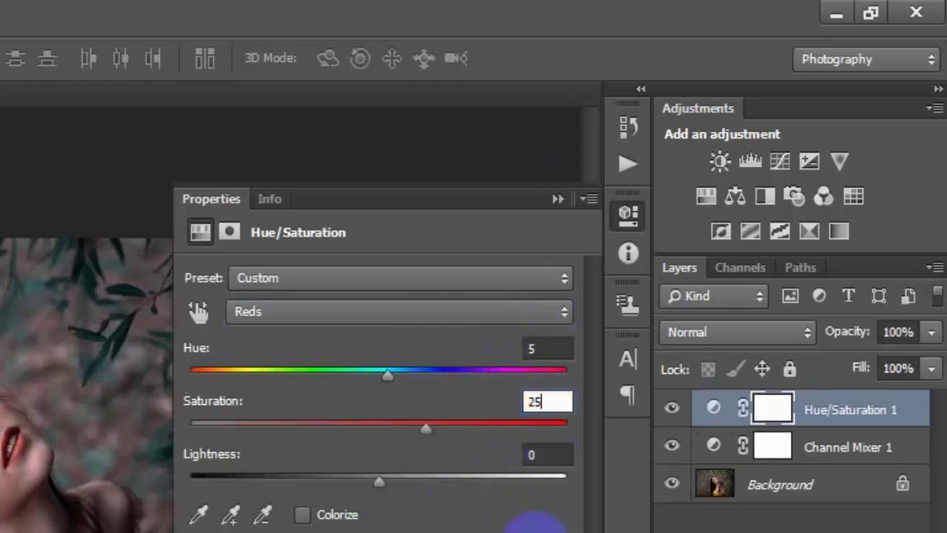
# Shift the Cyans range hue to 30 in the Hue/Saturation layer
pyautogui.click(518, 315)
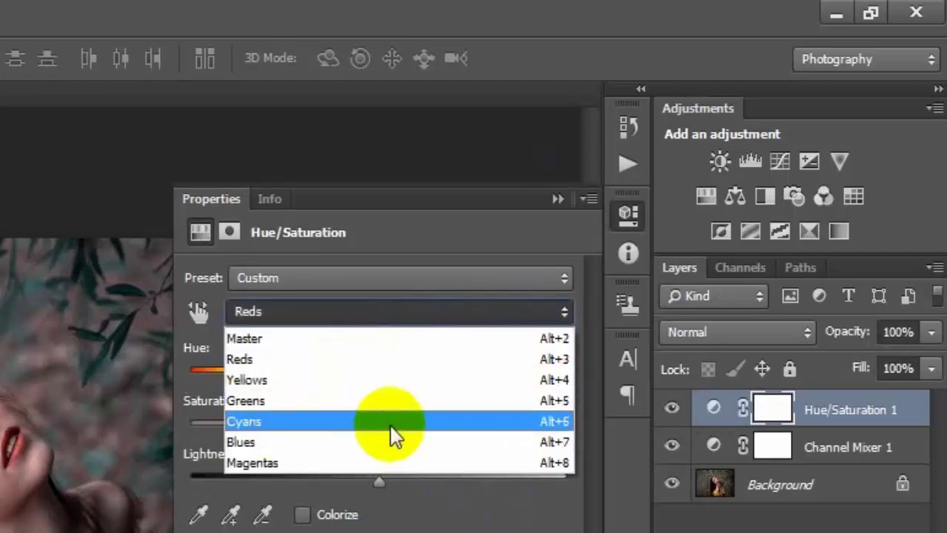
pyautogui.click(392, 422)
pyautogui.click(548, 350)
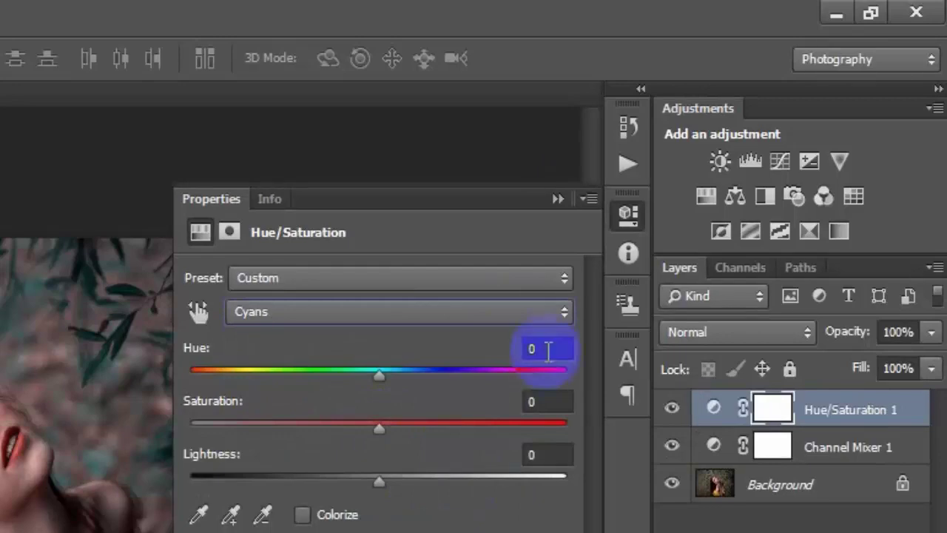
pyautogui.write('0')
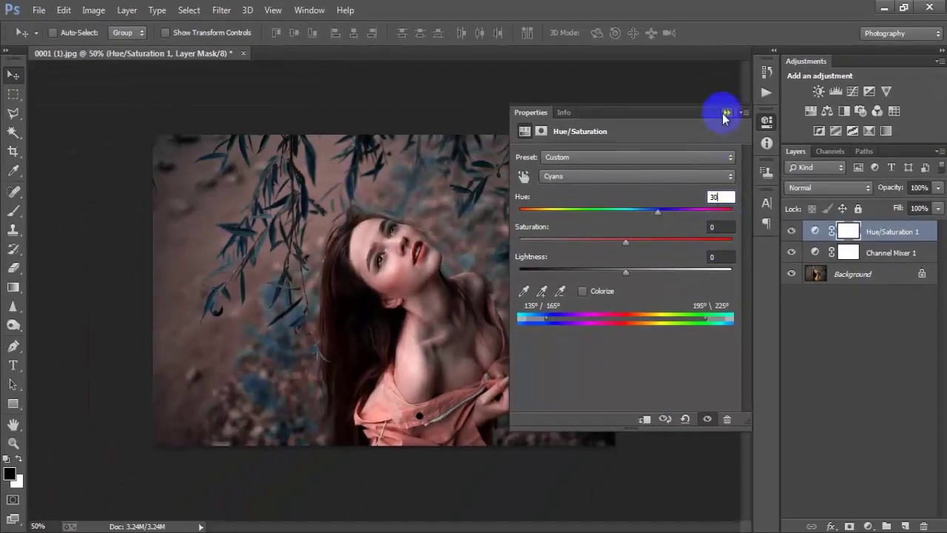
pyautogui.click(725, 113)
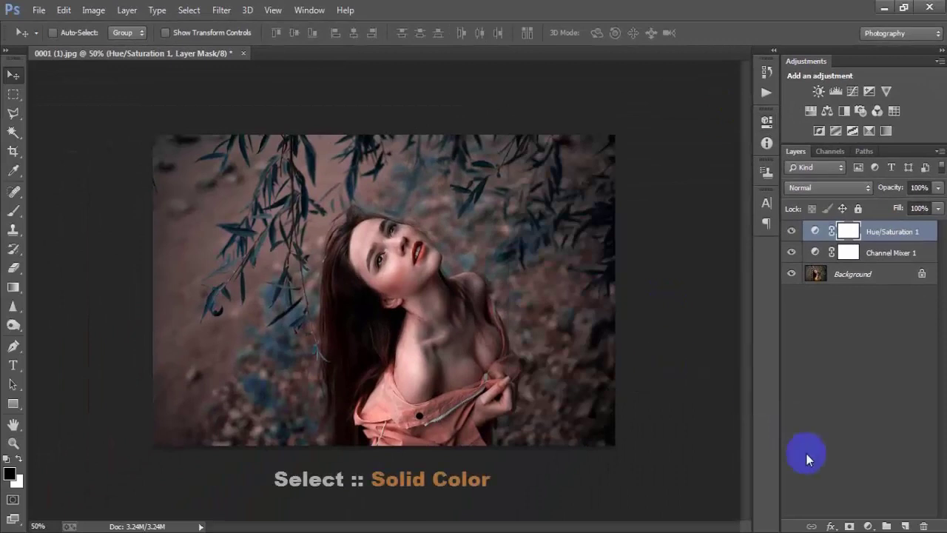
# Add a Solid Color fill layer in dark blue-grey 252B30
pyautogui.click(869, 526)
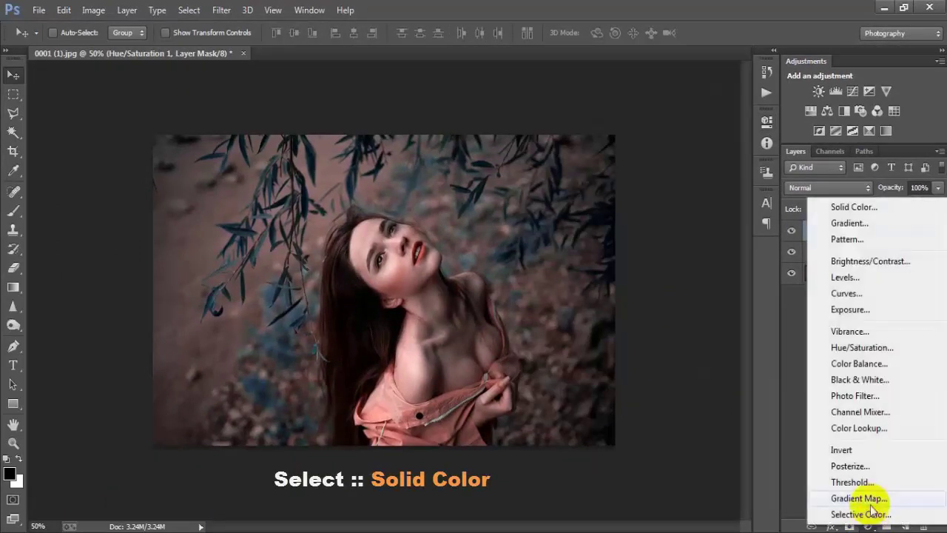
pyautogui.click(827, 212)
pyautogui.moveTo(607, 115); pyautogui.dragTo(446, 82)
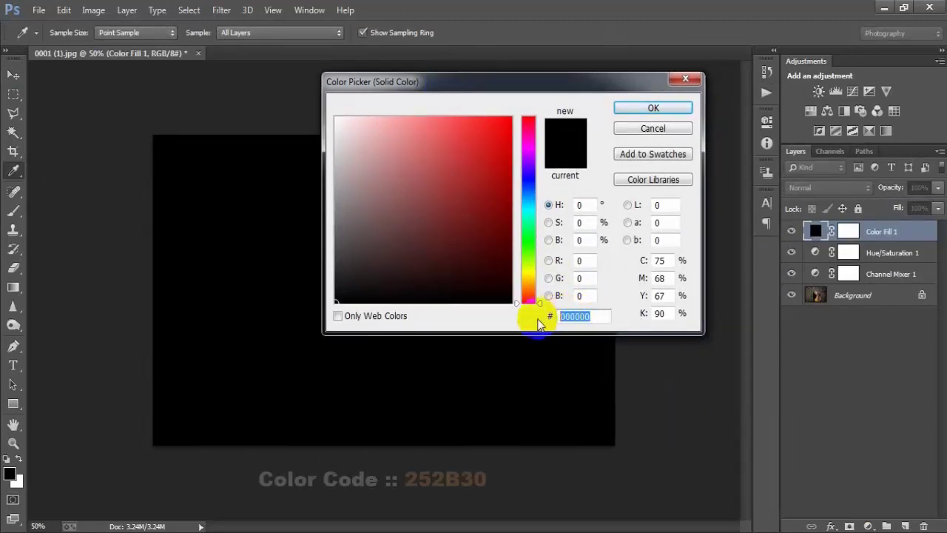
pyautogui.write('25')
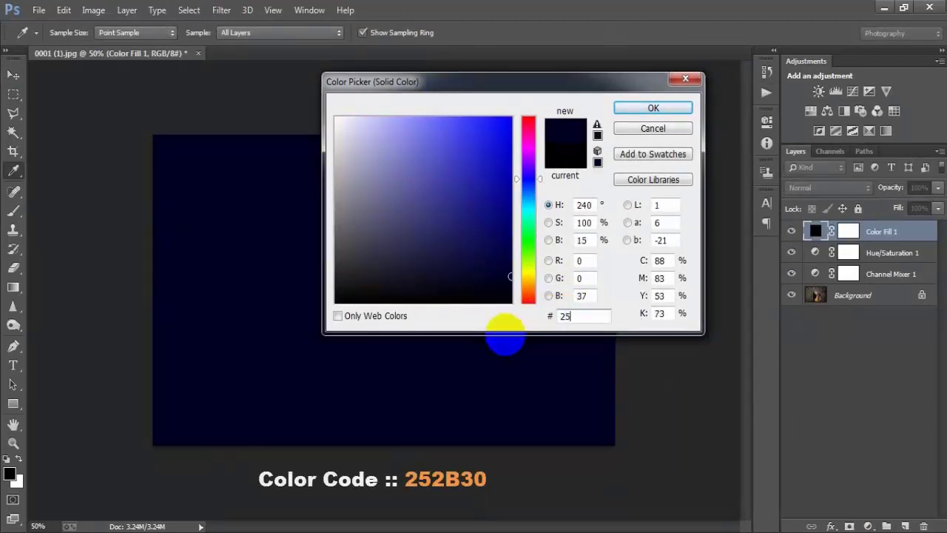
pyautogui.write('2')
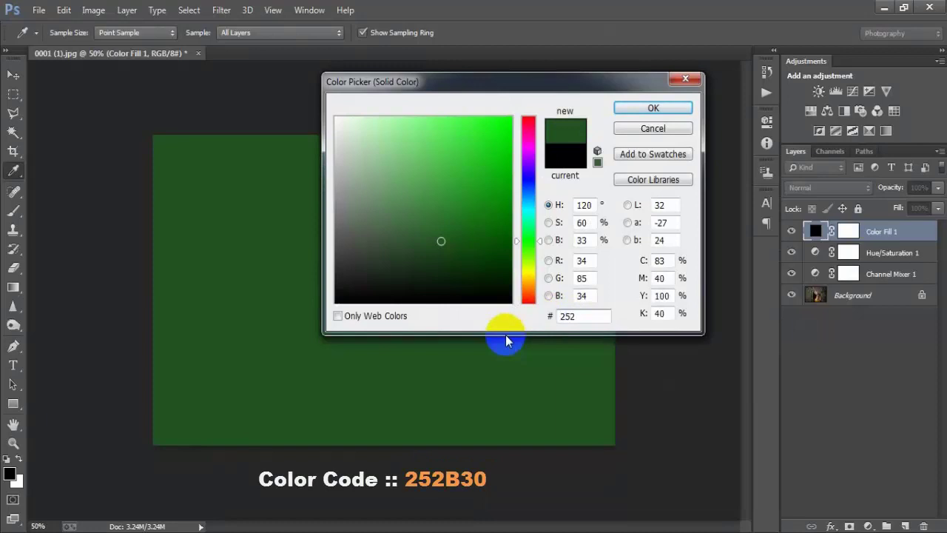
pyautogui.write('B30')
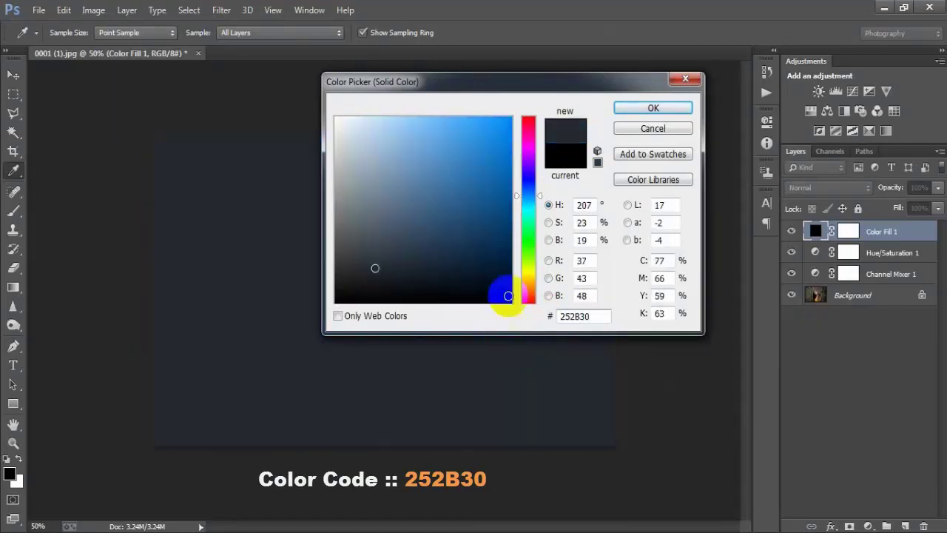
pyautogui.moveTo(587, 316); pyautogui.dragTo(551, 320)
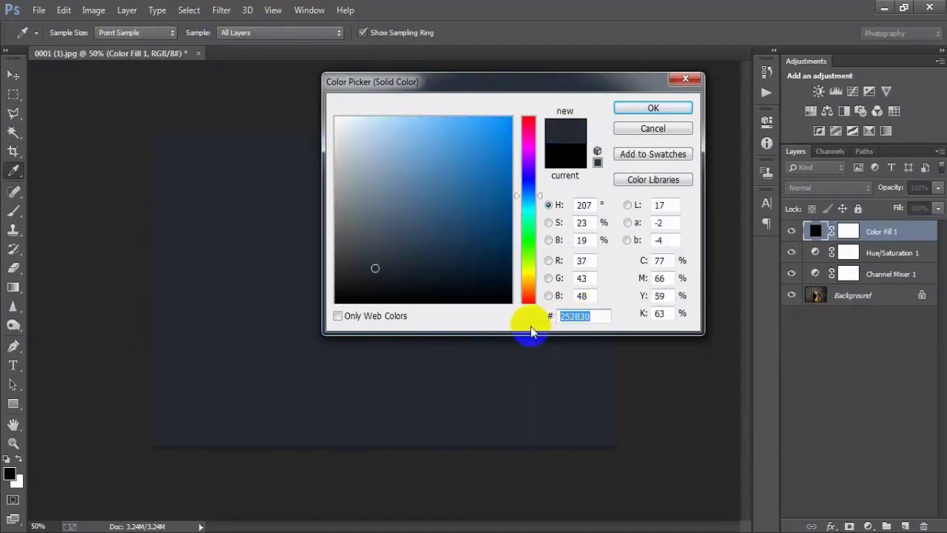
pyautogui.click(653, 108)
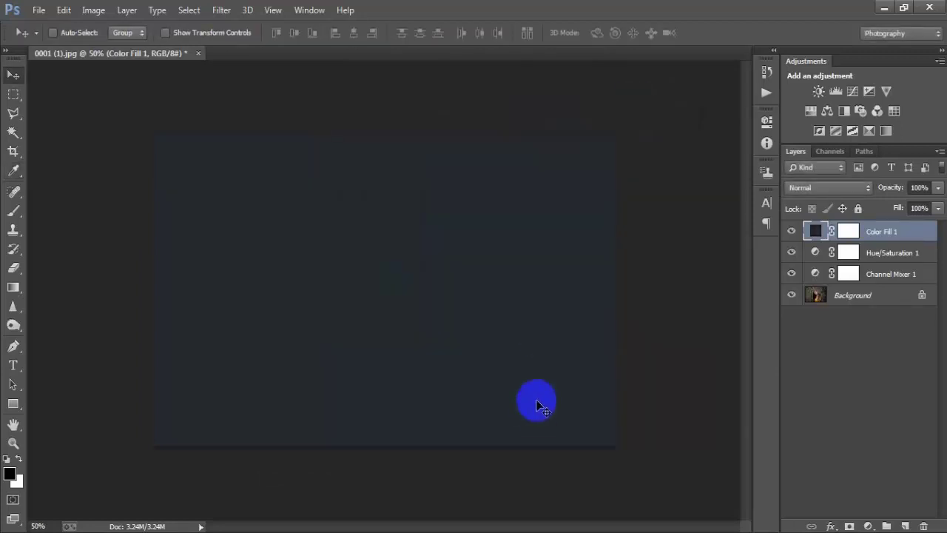
pyautogui.click(792, 232)
# Switch Color Fill 1 to Lighten blending and toggle its visibility to compare
pyautogui.click(791, 232)
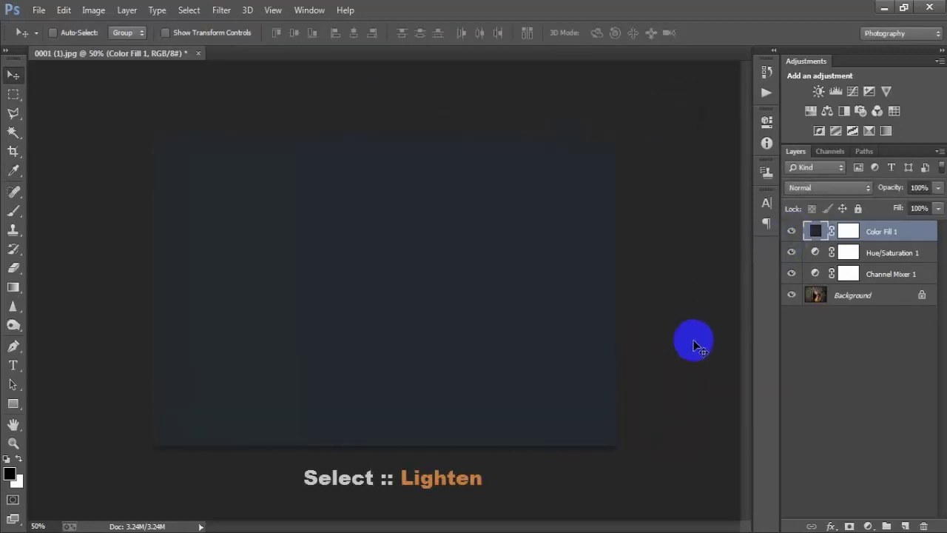
pyautogui.click(797, 187)
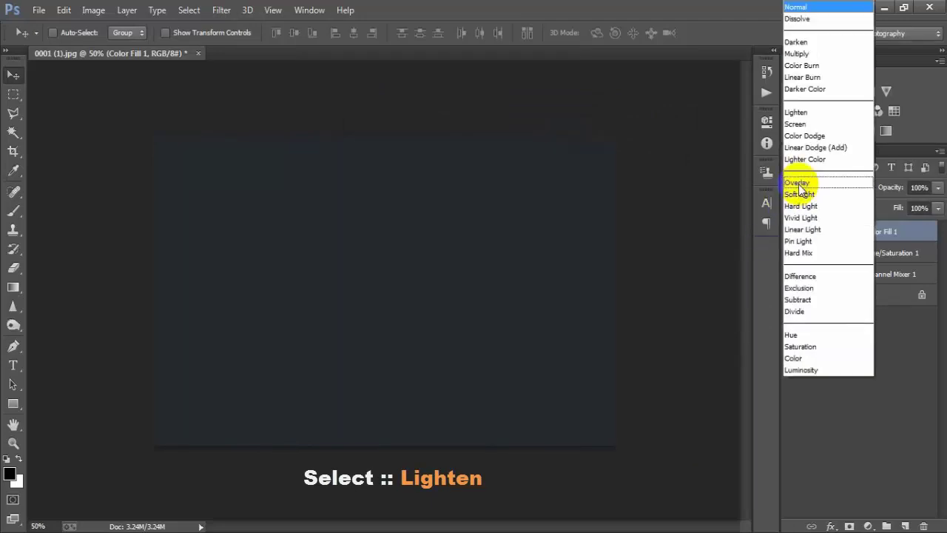
pyautogui.click(796, 113)
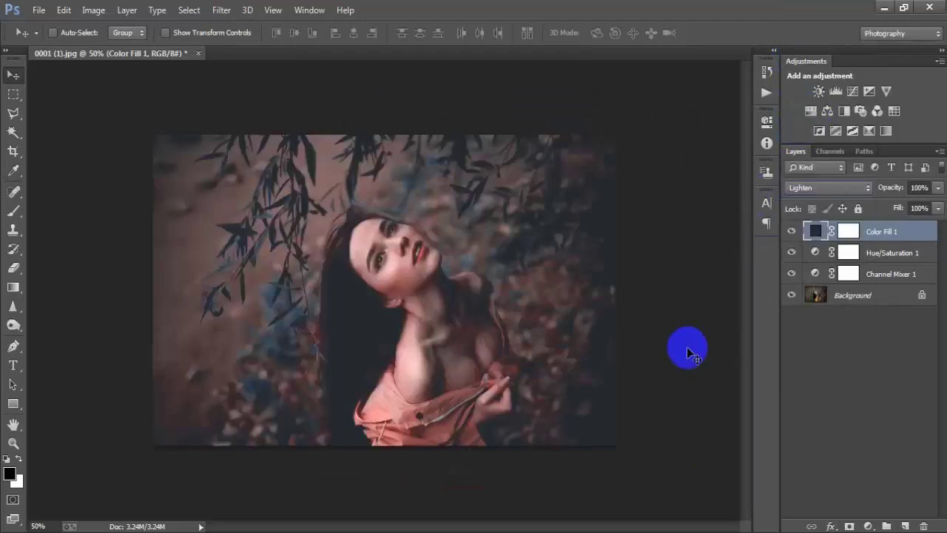
pyautogui.doubleClick(813, 231)
pyautogui.click(792, 233)
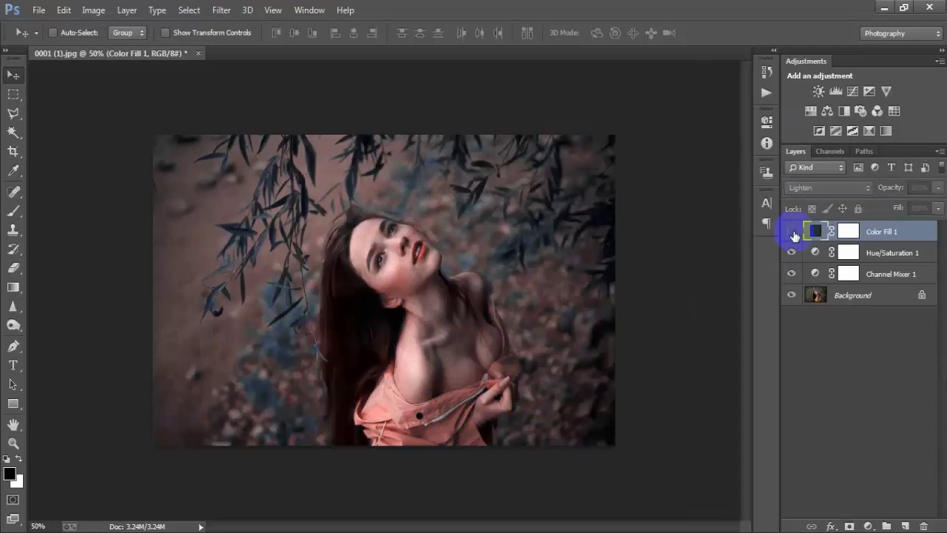
pyautogui.click(793, 233)
pyautogui.click(792, 233)
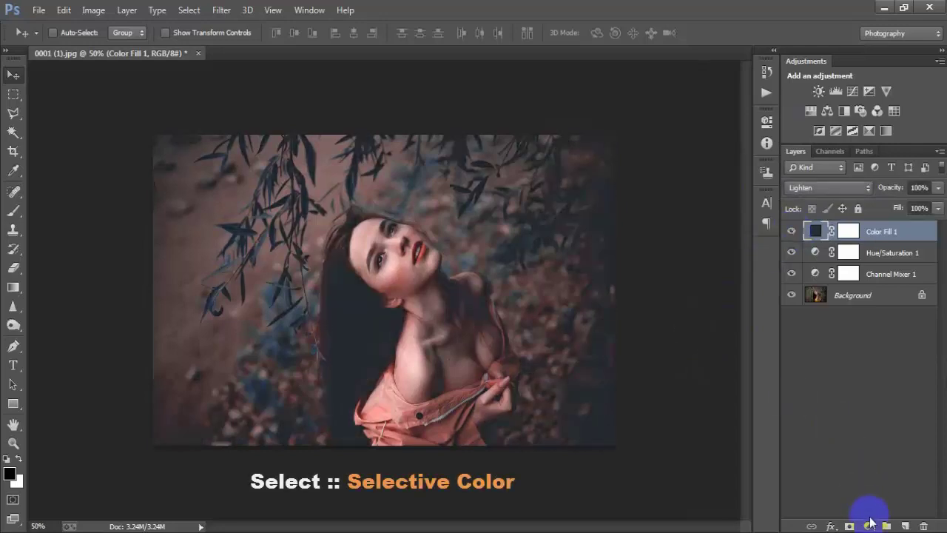
# Add a Selective Color layer with Reds at Cyan -33 and Yellow 60
pyautogui.click(869, 525)
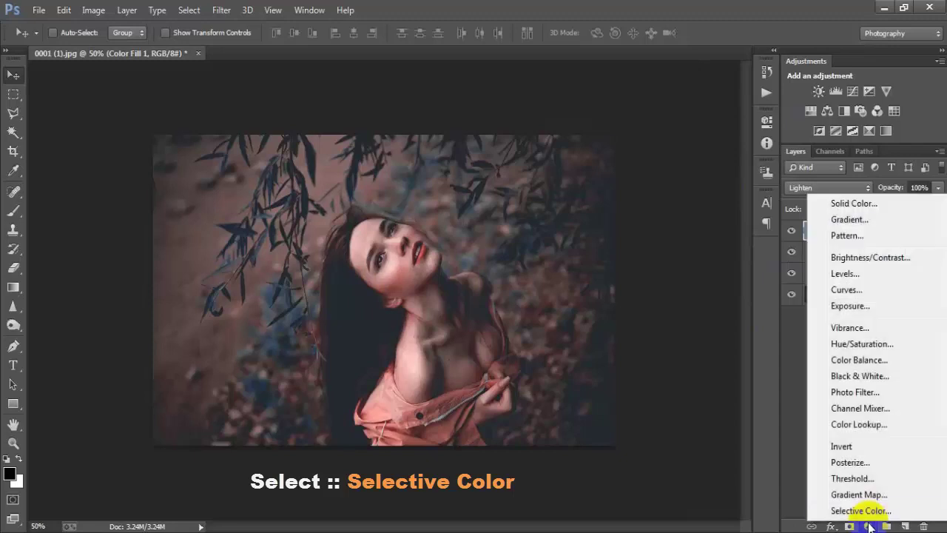
pyautogui.click(906, 510)
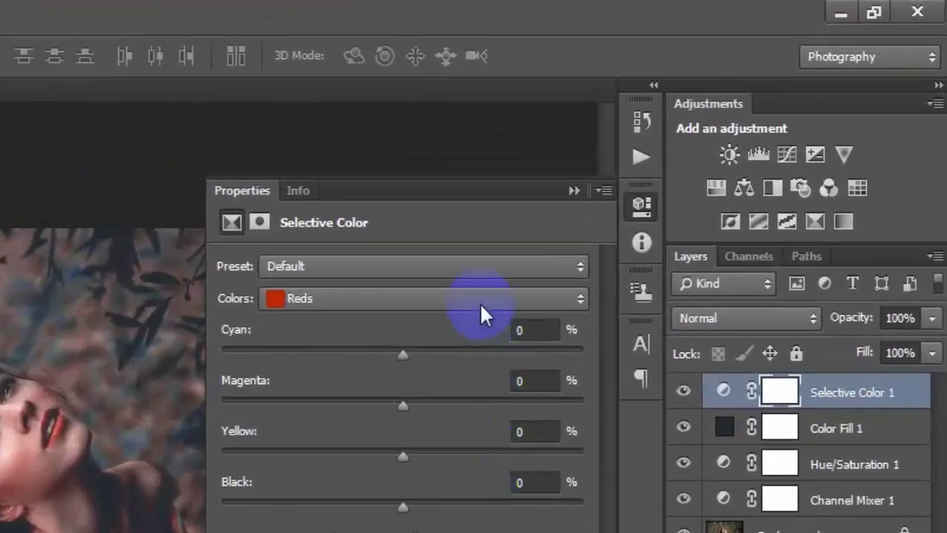
pyautogui.click(479, 303)
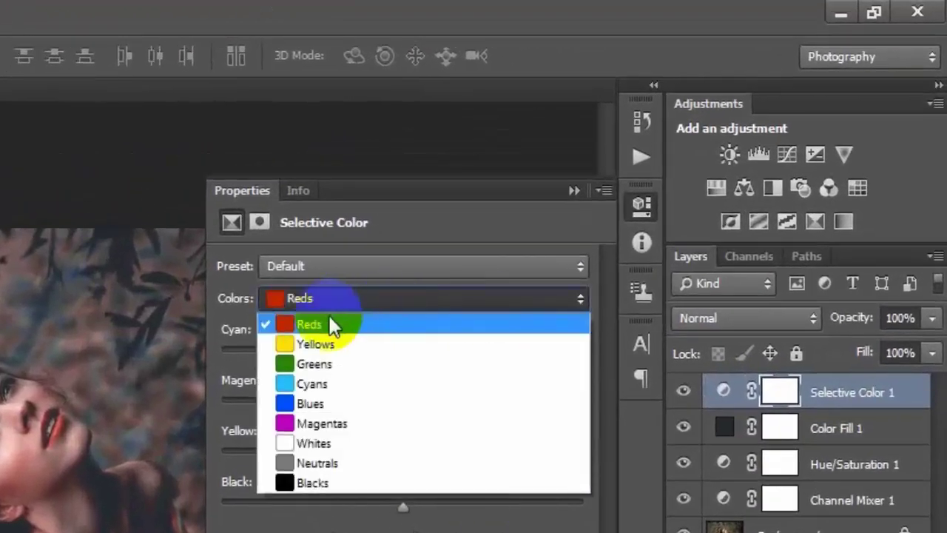
pyautogui.click(373, 325)
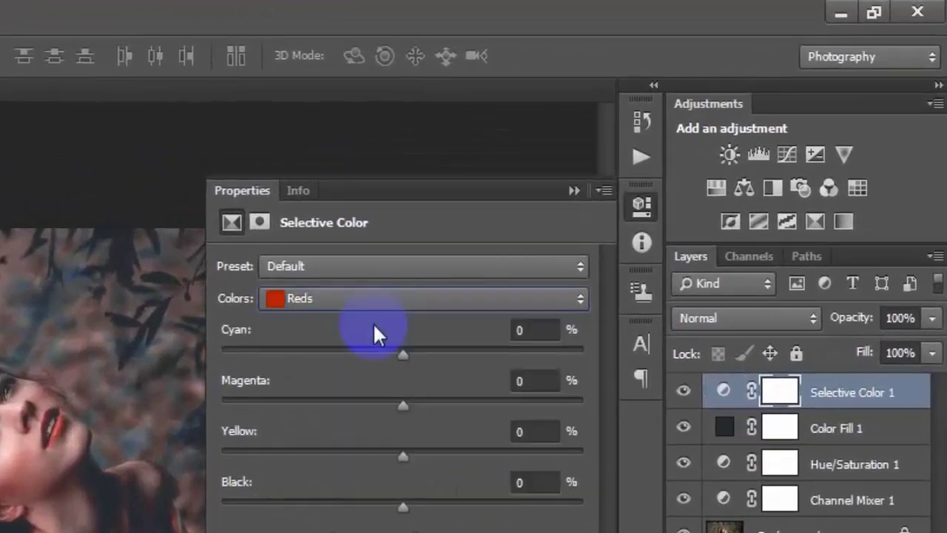
pyautogui.click(518, 333)
pyautogui.write('-3')
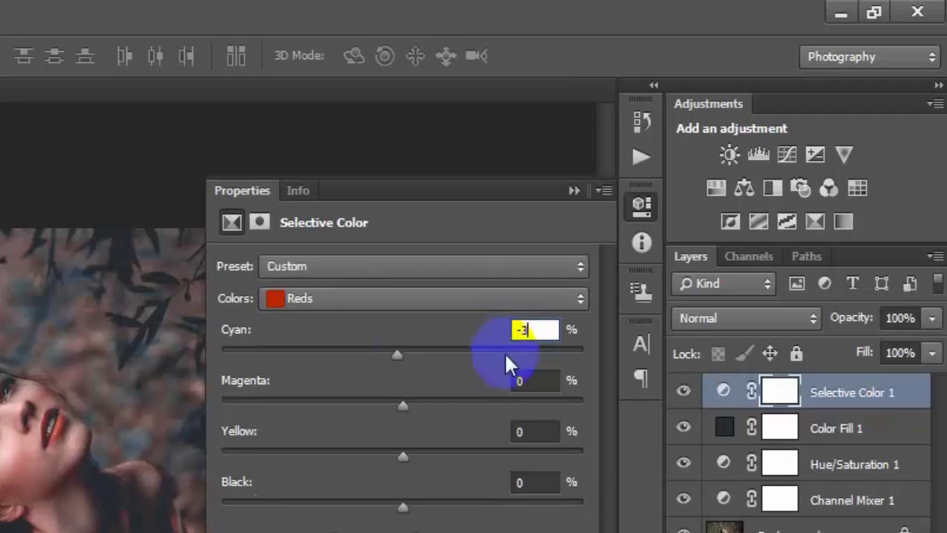
pyautogui.write('3')
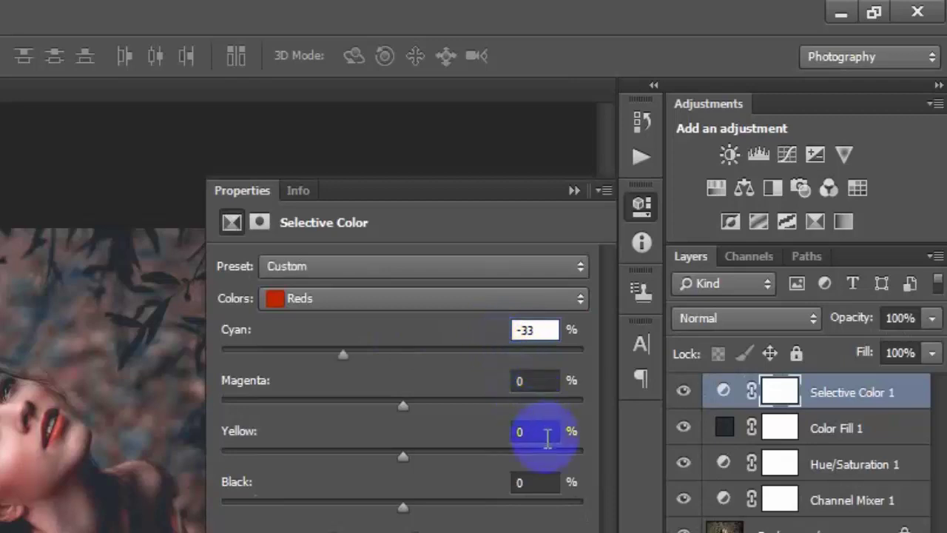
pyautogui.click(543, 433)
pyautogui.write('60')
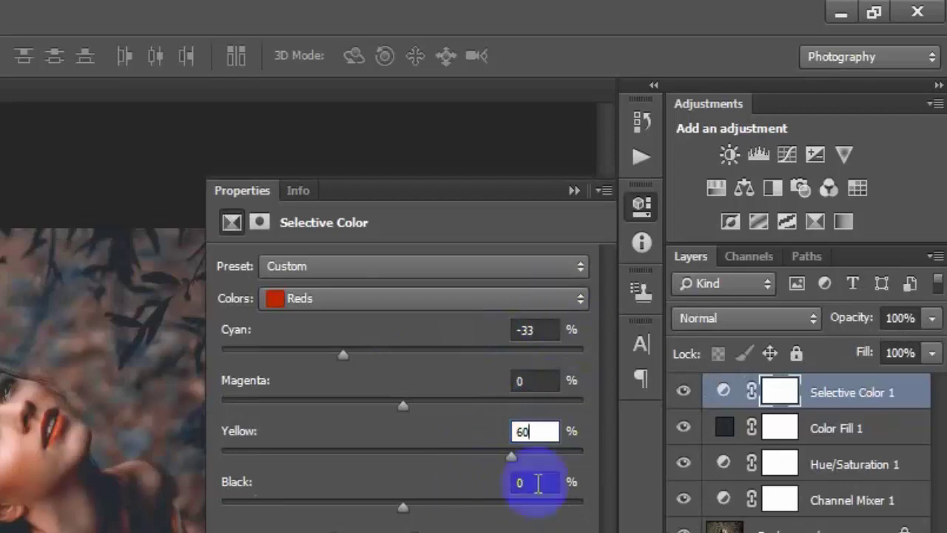
# Set the Yellows range of Selective Color to Cyan -18
pyautogui.click(512, 298)
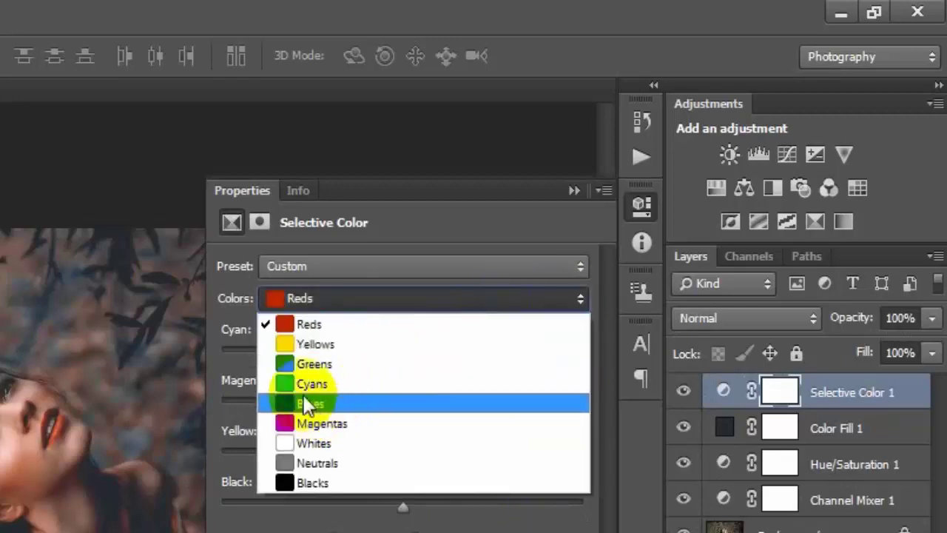
pyautogui.click(394, 346)
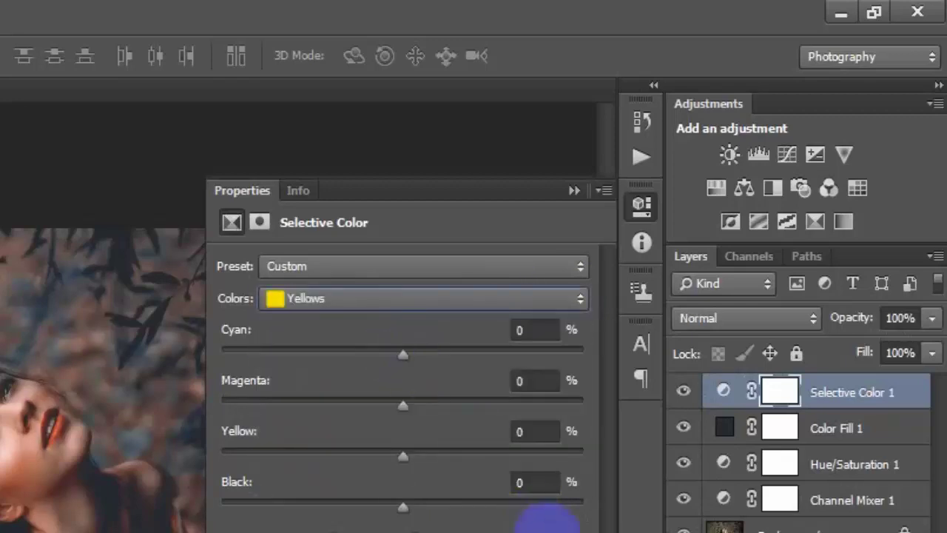
pyautogui.click(536, 330)
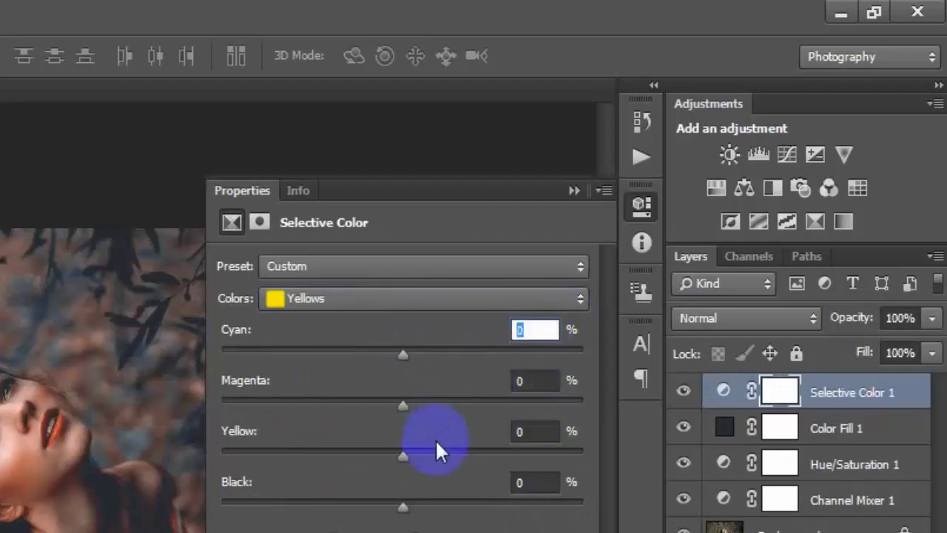
pyautogui.write('-18')
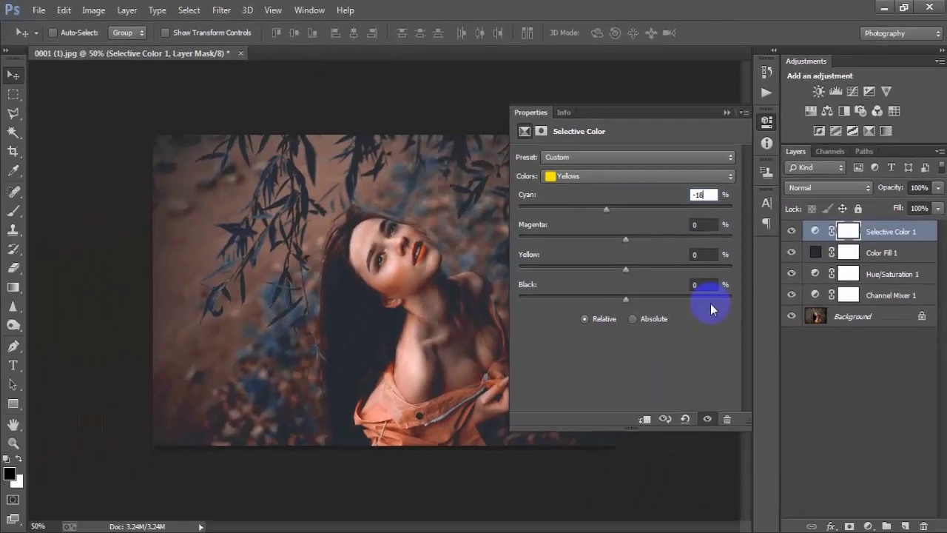
pyautogui.click(727, 112)
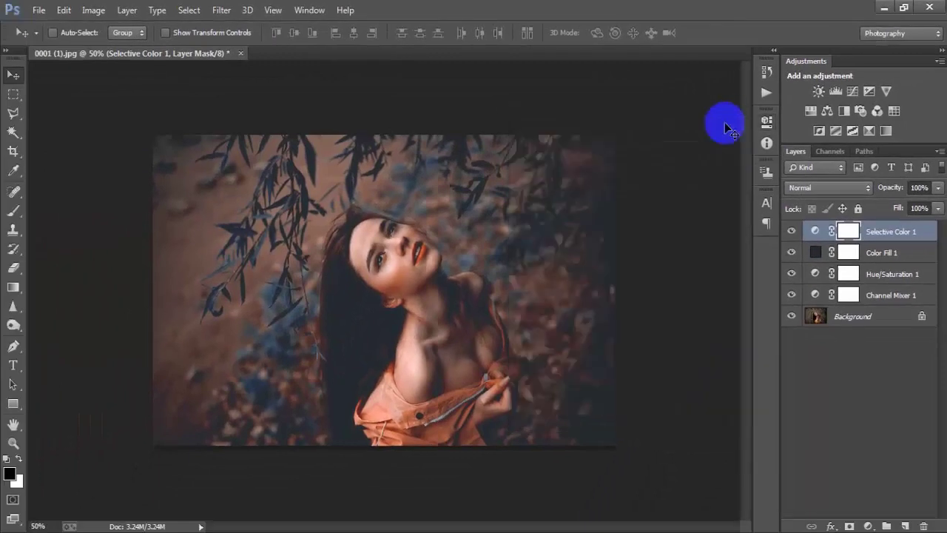
# Add a Foreground to Transparent gradient fill: reversed radial, angle 45°, scale 220%
pyautogui.click(868, 526)
pyautogui.click(849, 222)
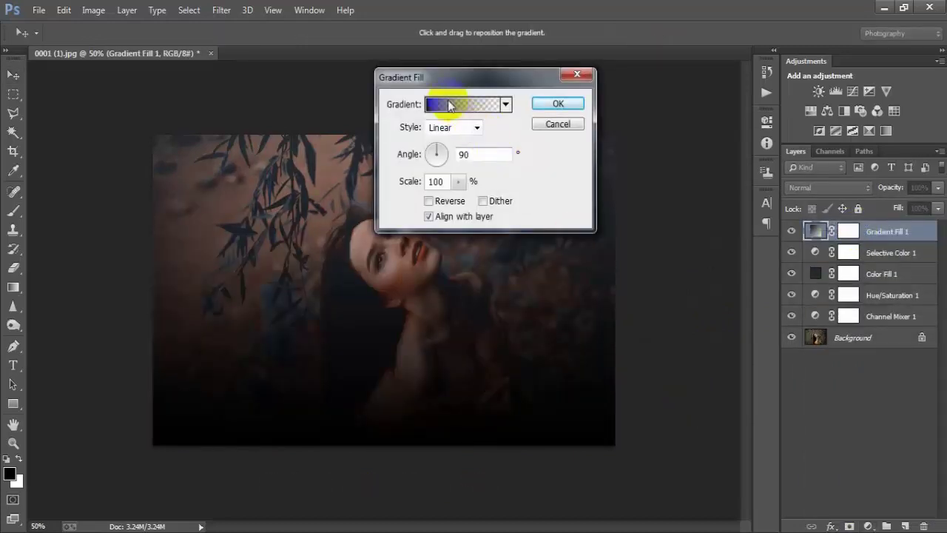
pyautogui.click(449, 105)
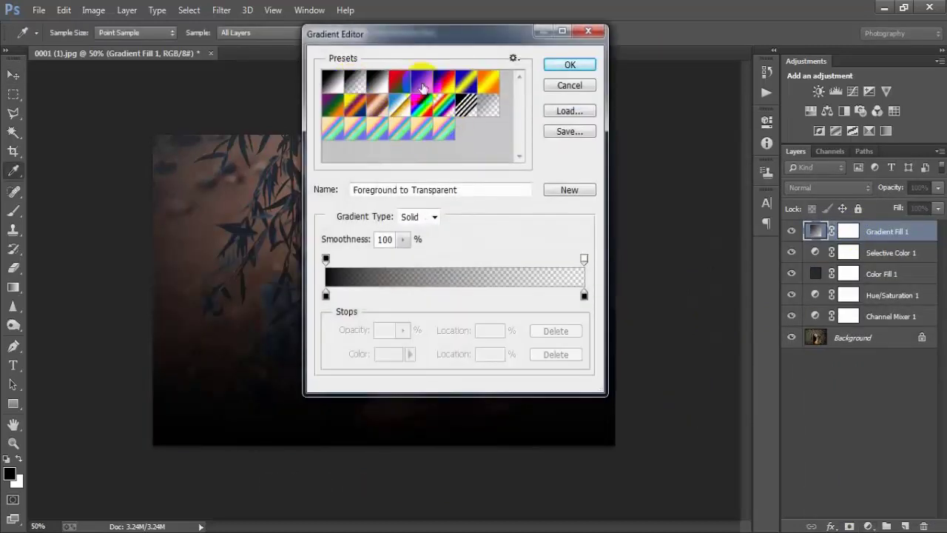
pyautogui.click(570, 64)
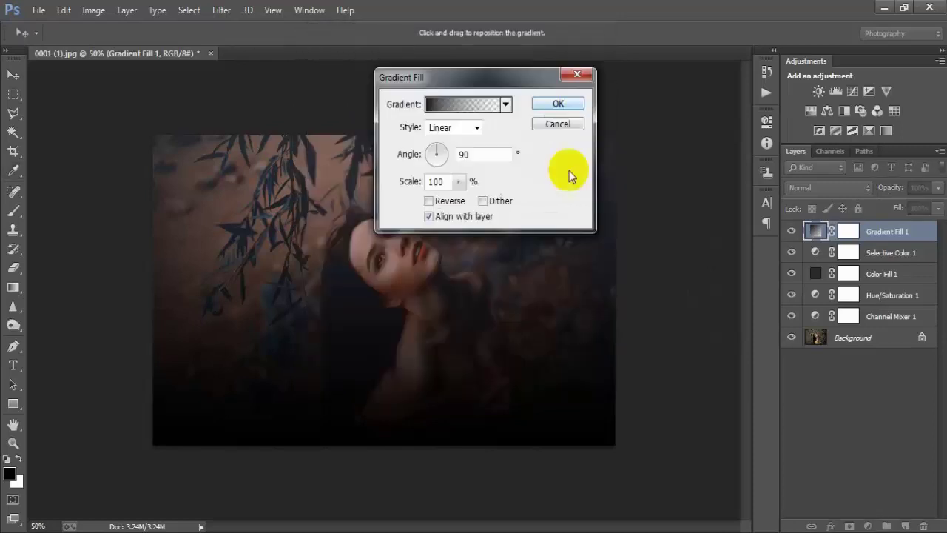
pyautogui.click(474, 127)
pyautogui.click(447, 156)
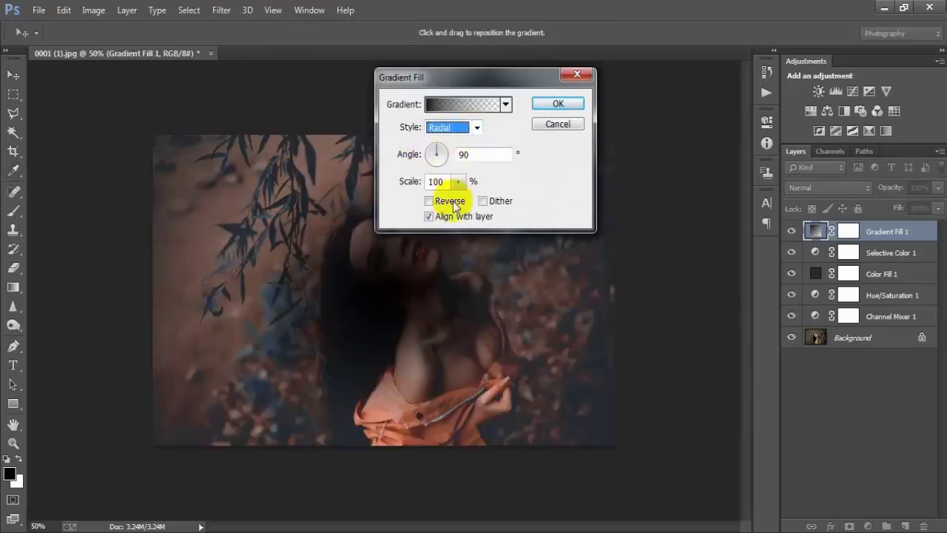
pyautogui.click(429, 200)
pyautogui.doubleClick(466, 155)
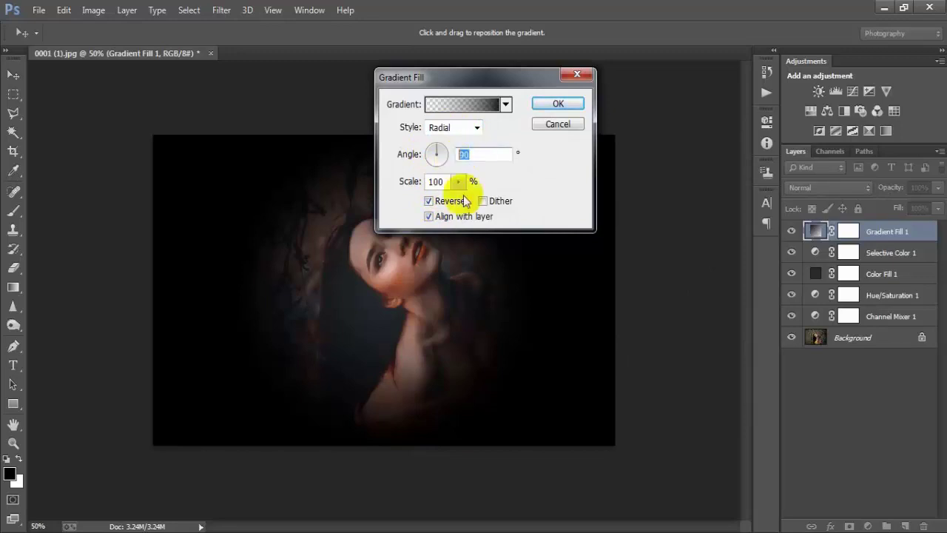
pyautogui.write('45')
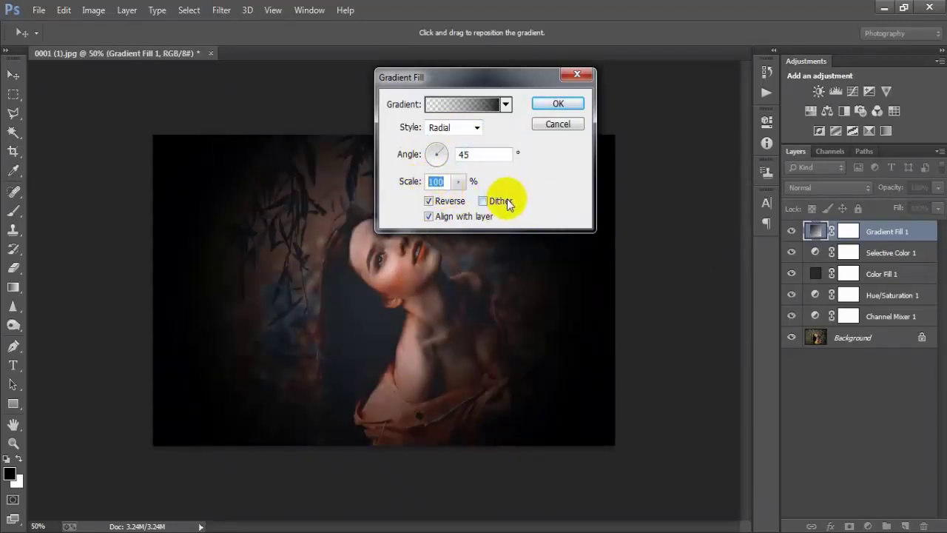
pyautogui.write('22')
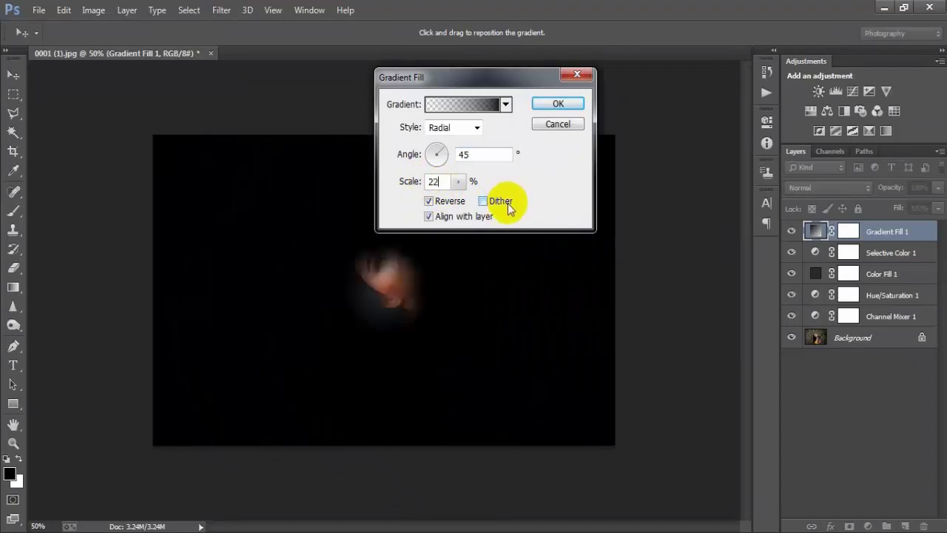
pyautogui.write('0')
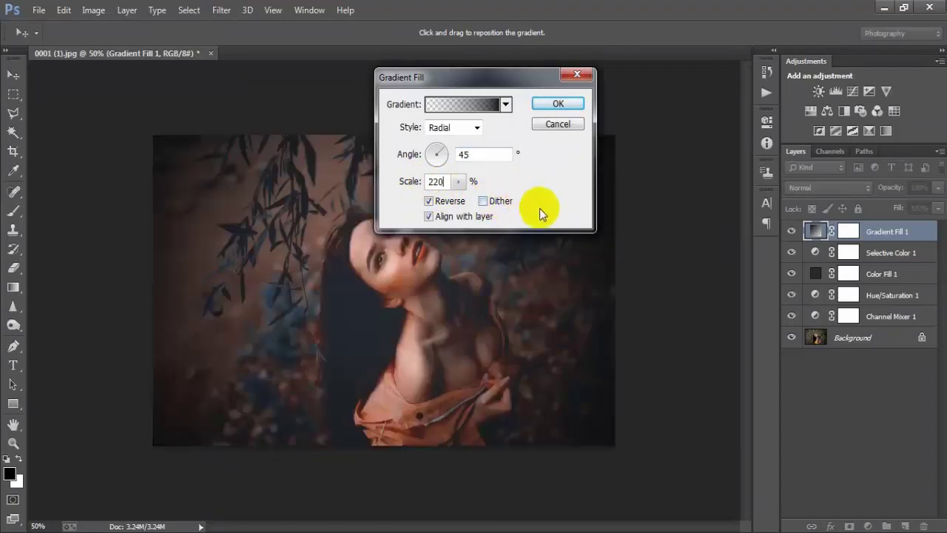
pyautogui.click(559, 104)
pyautogui.click(790, 230)
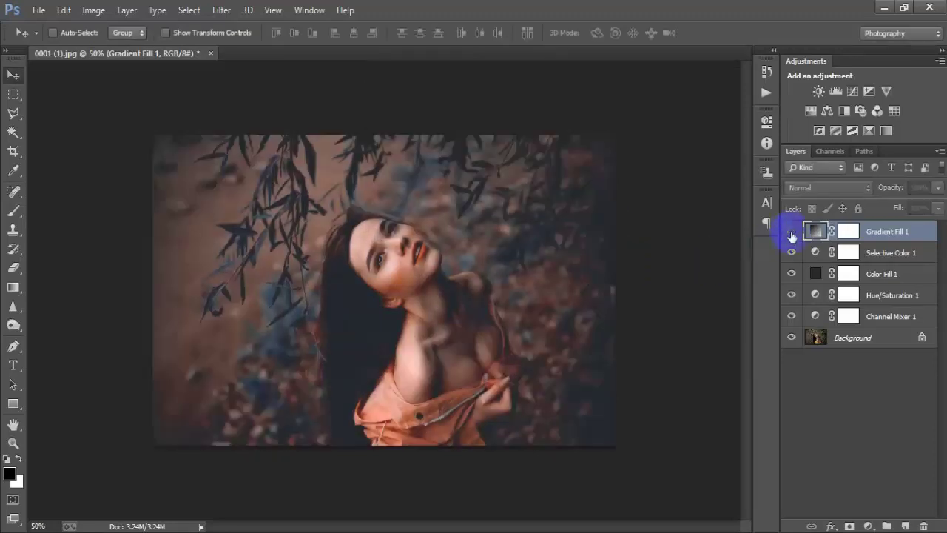
# Stamp all visible layers into Layer 1 and convert it to a smart object
pyautogui.click(790, 231)
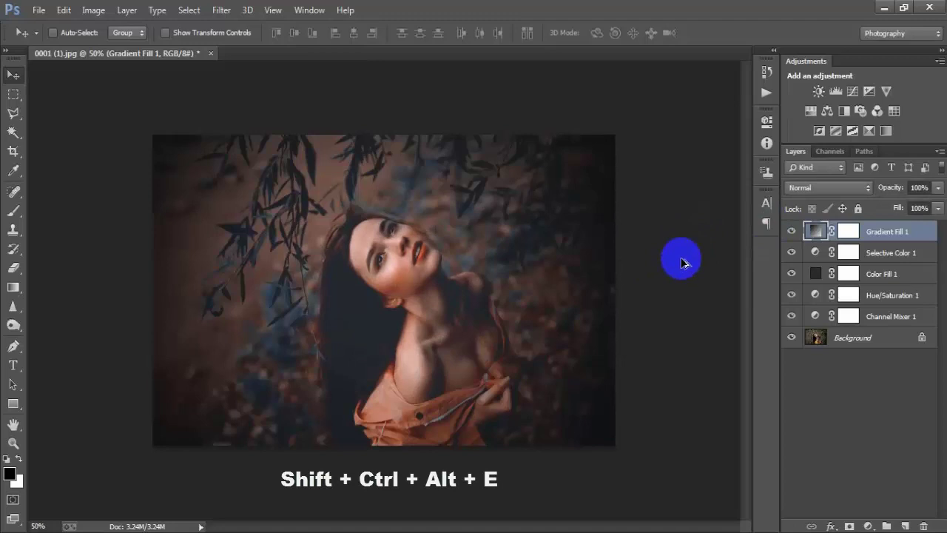
pyautogui.hotkey('shift', 'ctrl', 'alt', 'e')
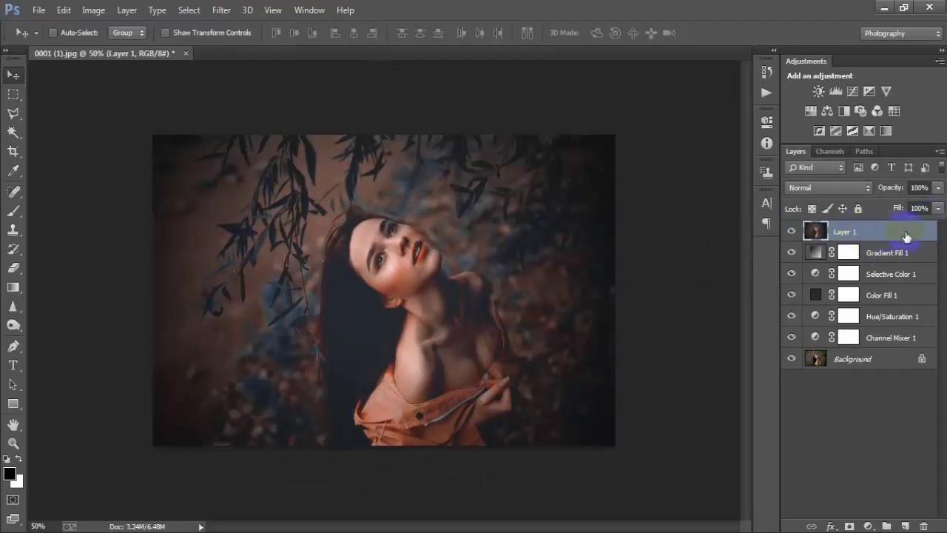
pyautogui.rightClick(897, 236)
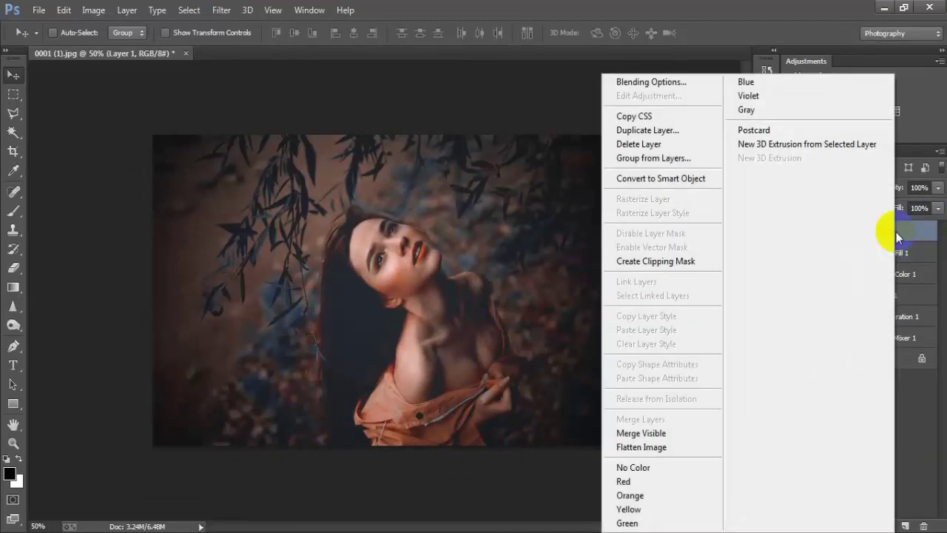
pyautogui.click(675, 180)
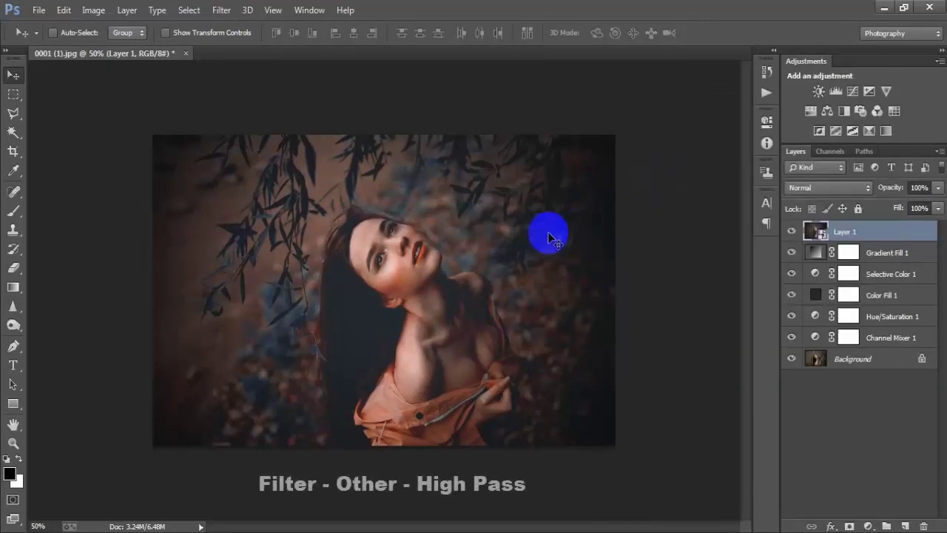
# Apply a 0.9-pixel High Pass smart filter to Layer 1 and compare visibility
pyautogui.click(222, 10)
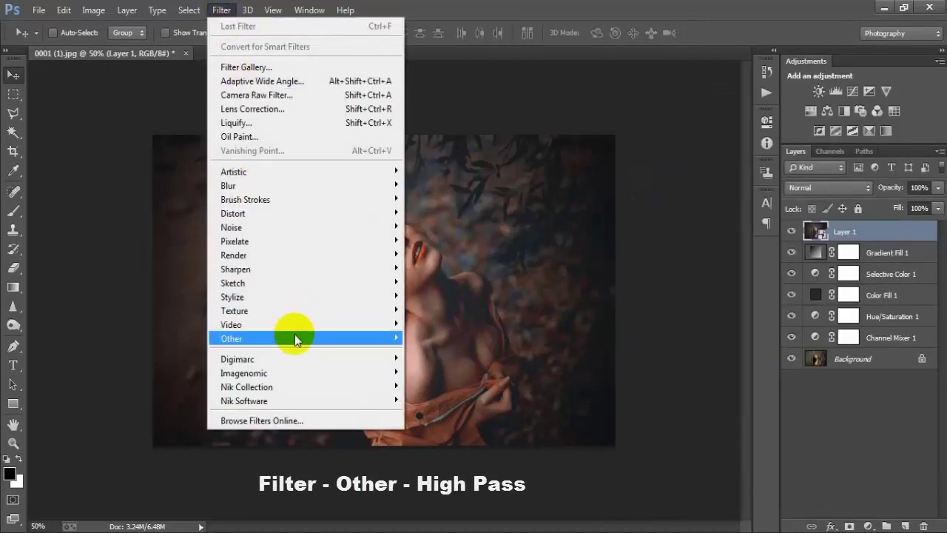
pyautogui.moveTo(304, 338)
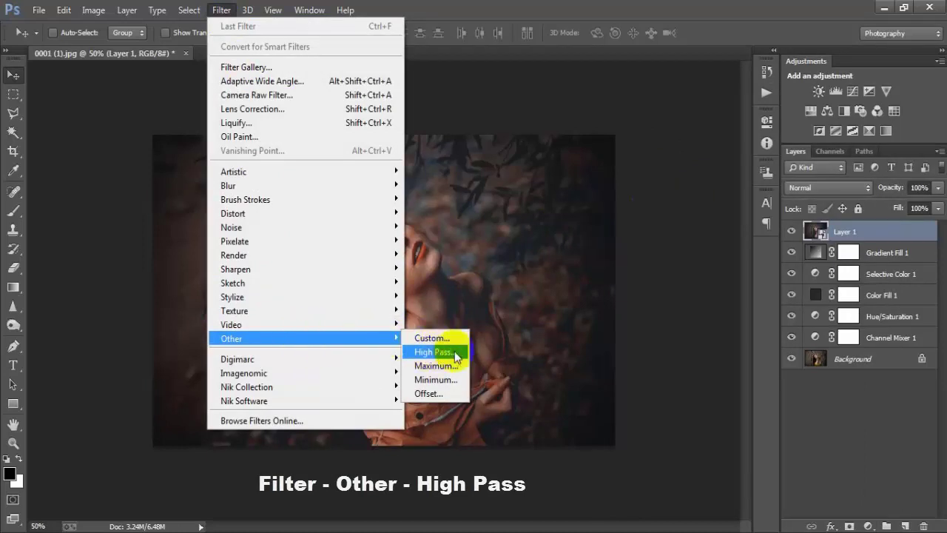
pyautogui.click(454, 353)
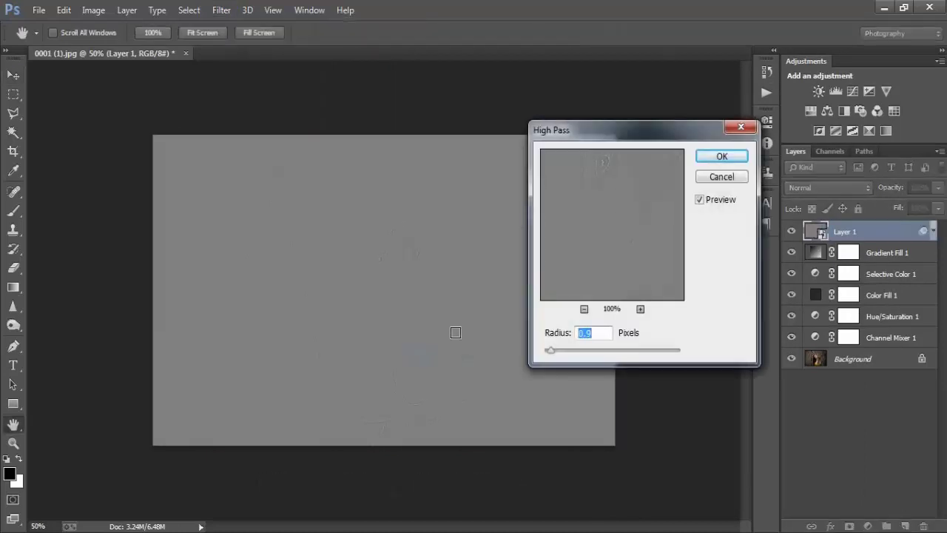
pyautogui.moveTo(602, 338); pyautogui.dragTo(557, 336)
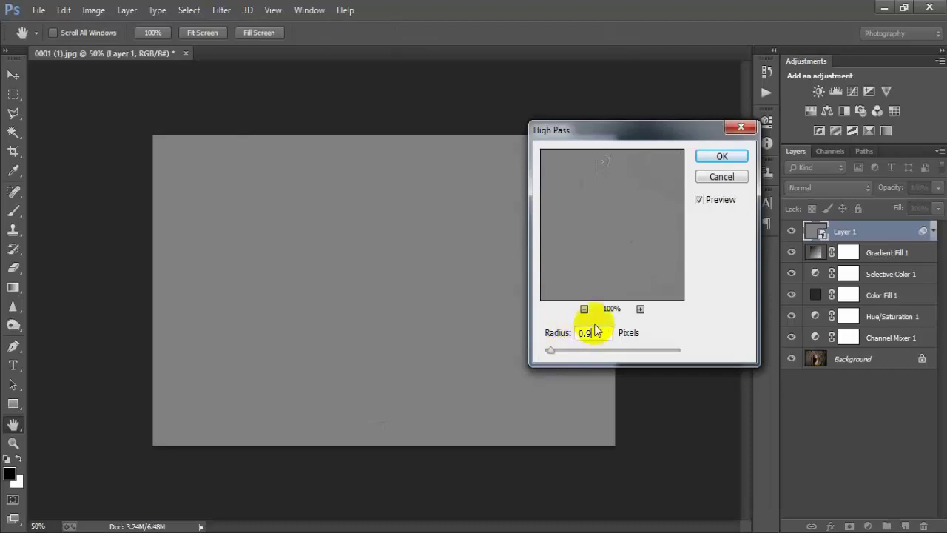
pyautogui.click(721, 158)
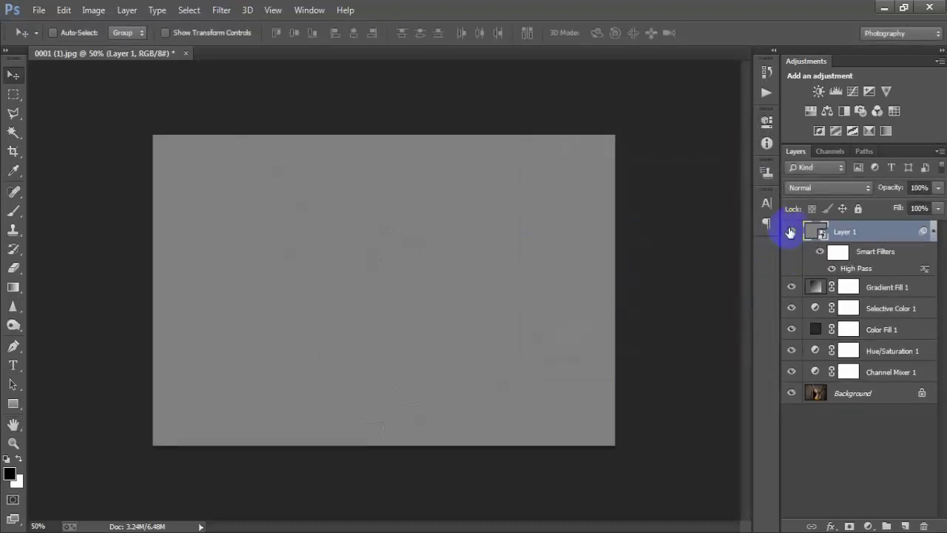
pyautogui.click(791, 232)
pyautogui.click(791, 232)
# Set Layer 1 to Overlay blending and zoom in on the sharpened portrait
pyautogui.click(811, 190)
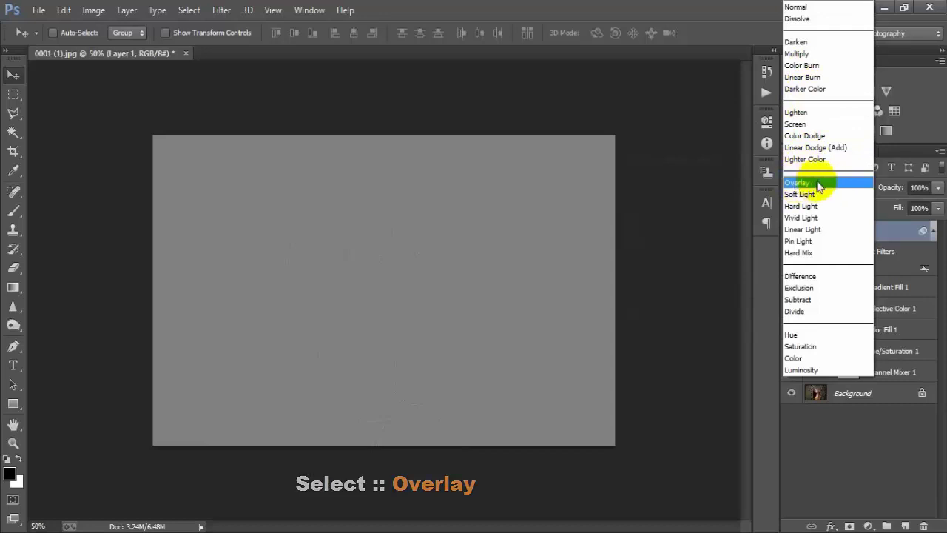
pyautogui.click(819, 185)
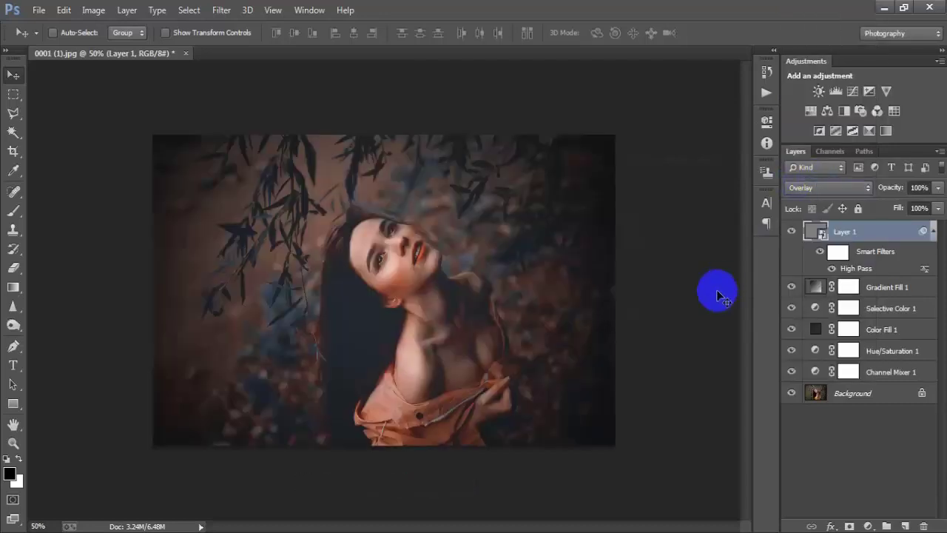
pyautogui.hotkey('ctrl', '+')
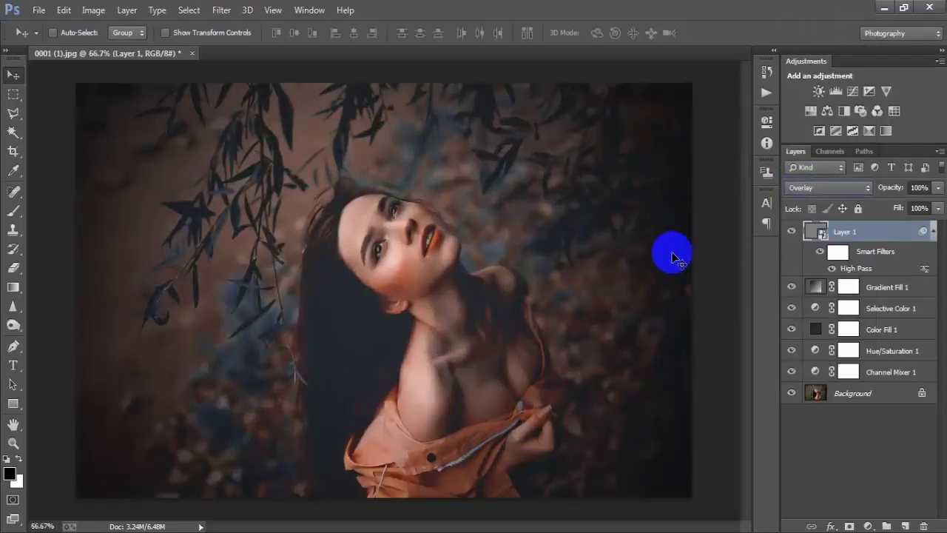
# Group Layer 1 through Channel Mixer 1 into Group 1, then toggle its visibility to compare, ending visible
pyautogui.keyDown('shift'); pyautogui.click(875, 373); pyautogui.keyUp('shift')
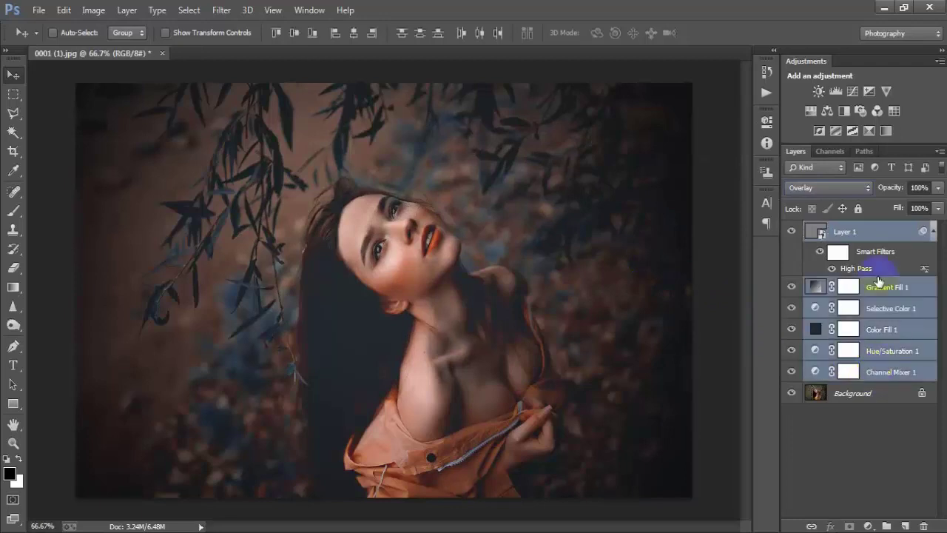
pyautogui.hotkey('ctrl', 'g')
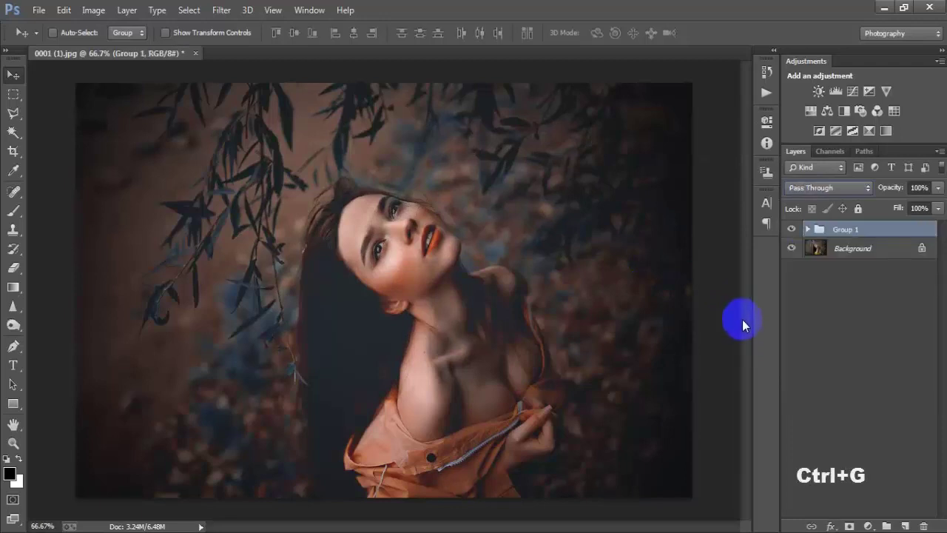
pyautogui.click(791, 231)
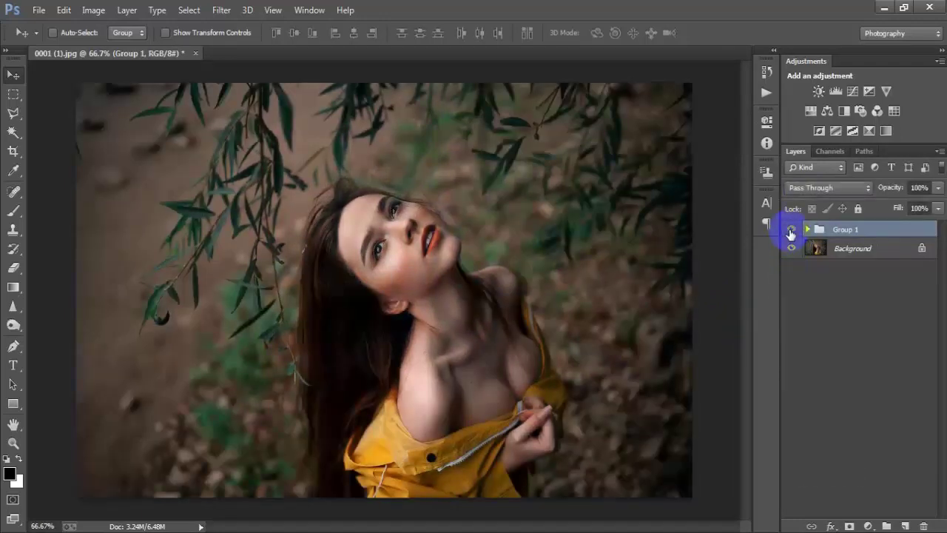
pyautogui.click(791, 230)
pyautogui.click(790, 232)
pyautogui.click(790, 233)
pyautogui.click(791, 233)
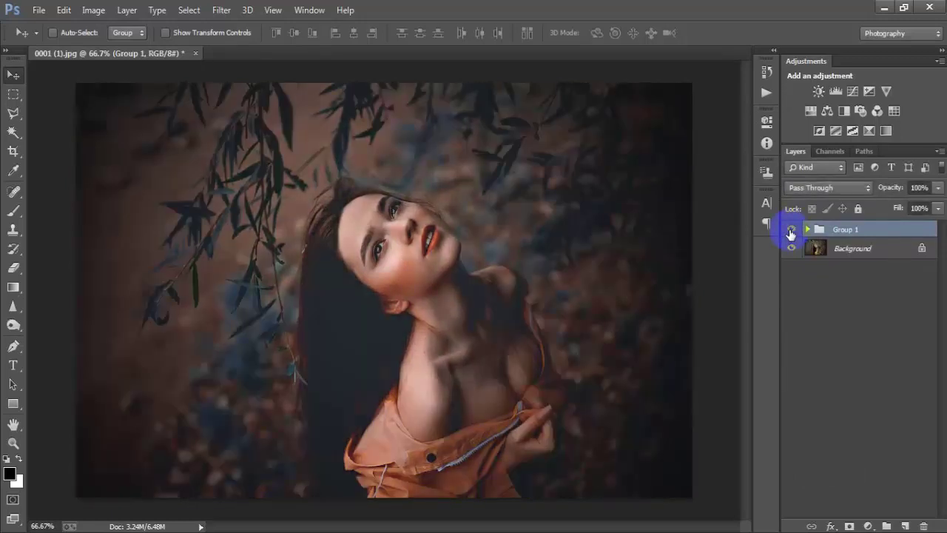
pyautogui.click(790, 232)
pyautogui.click(790, 233)
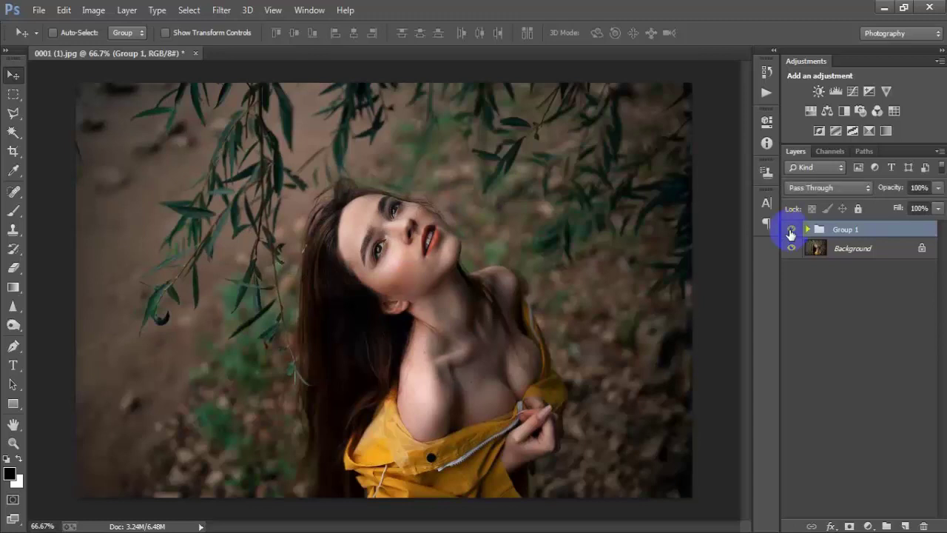
pyautogui.click(790, 233)
pyautogui.click(790, 233)
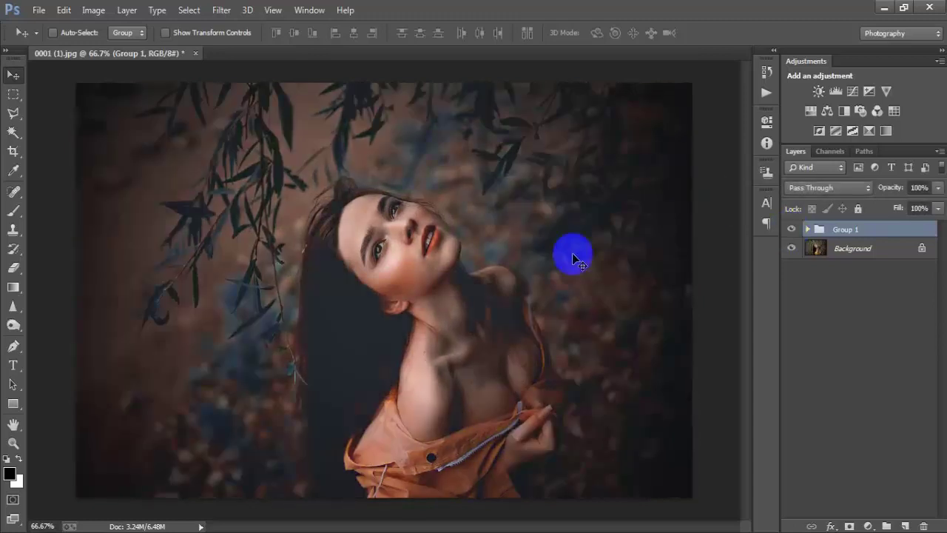